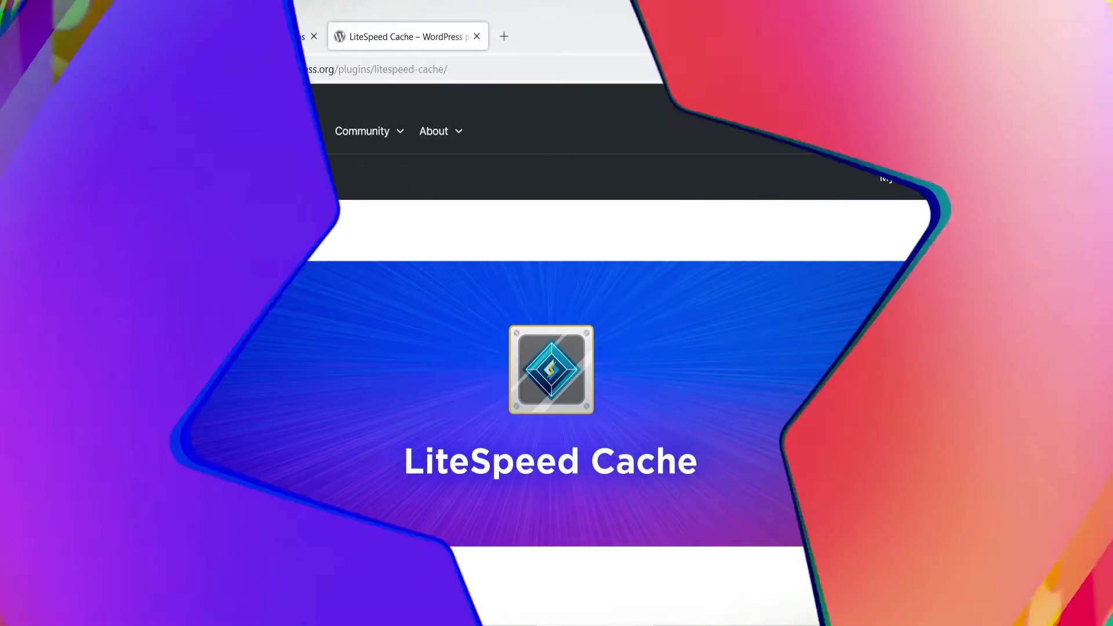
Review the Airlift listing's 5+ million active installations figure, then view the AirLift dashboard
scroll(989, 442, down, 7)
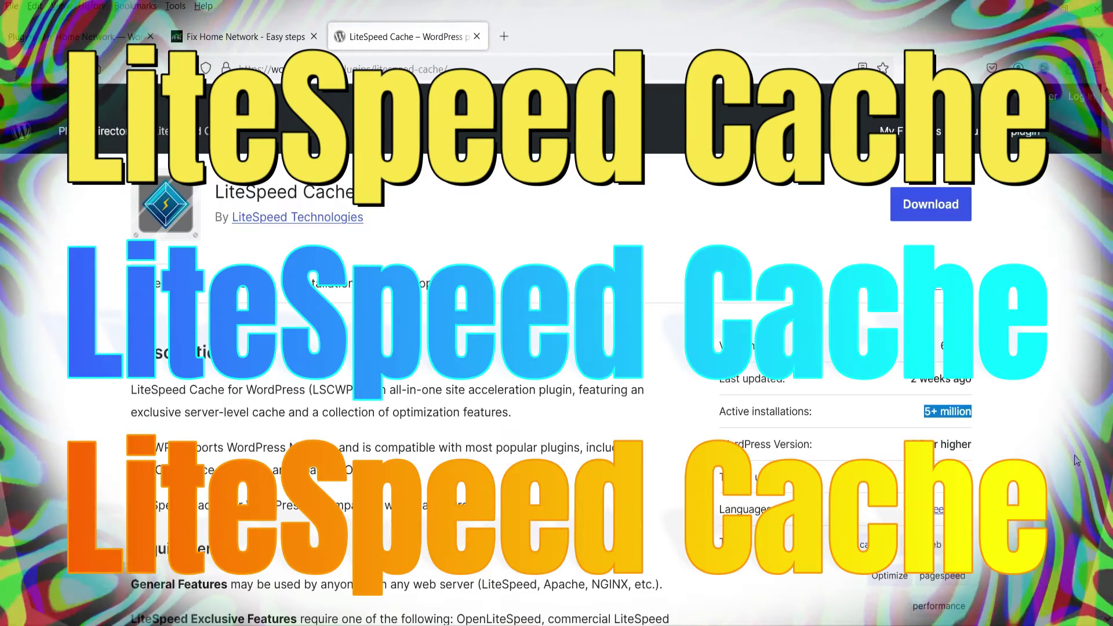
click(919, 421)
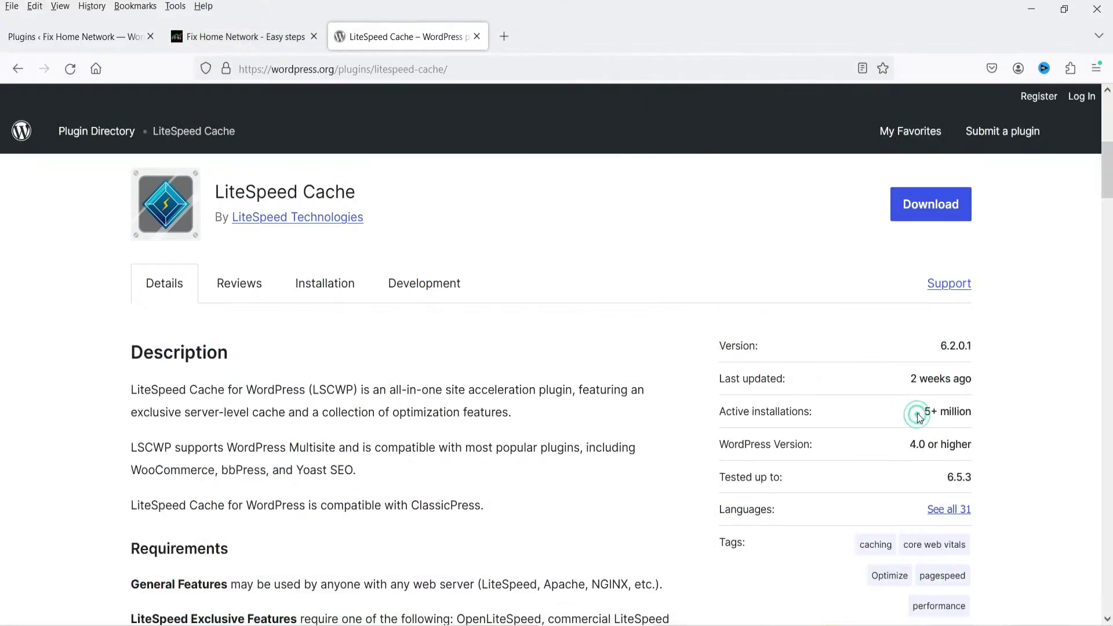
triple_click(926, 420)
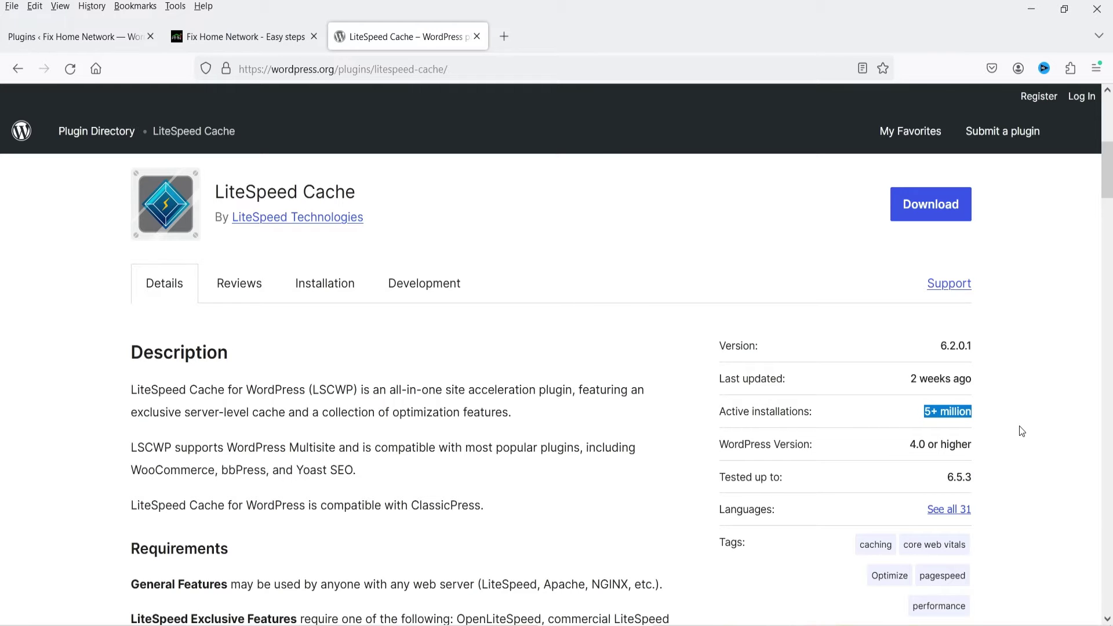
click(349, 407)
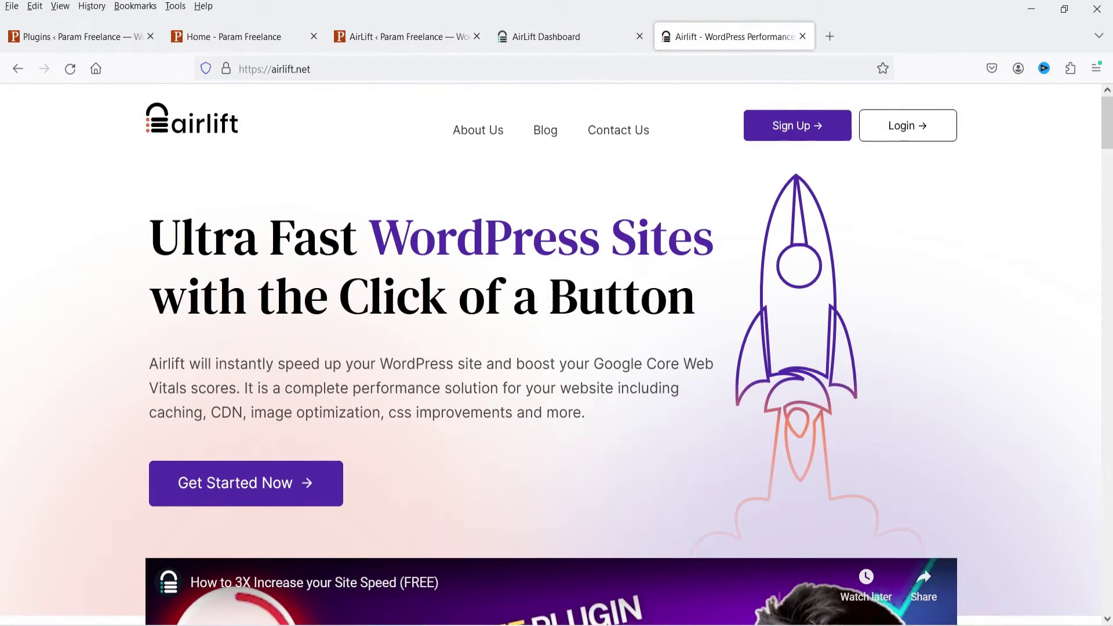
click(575, 38)
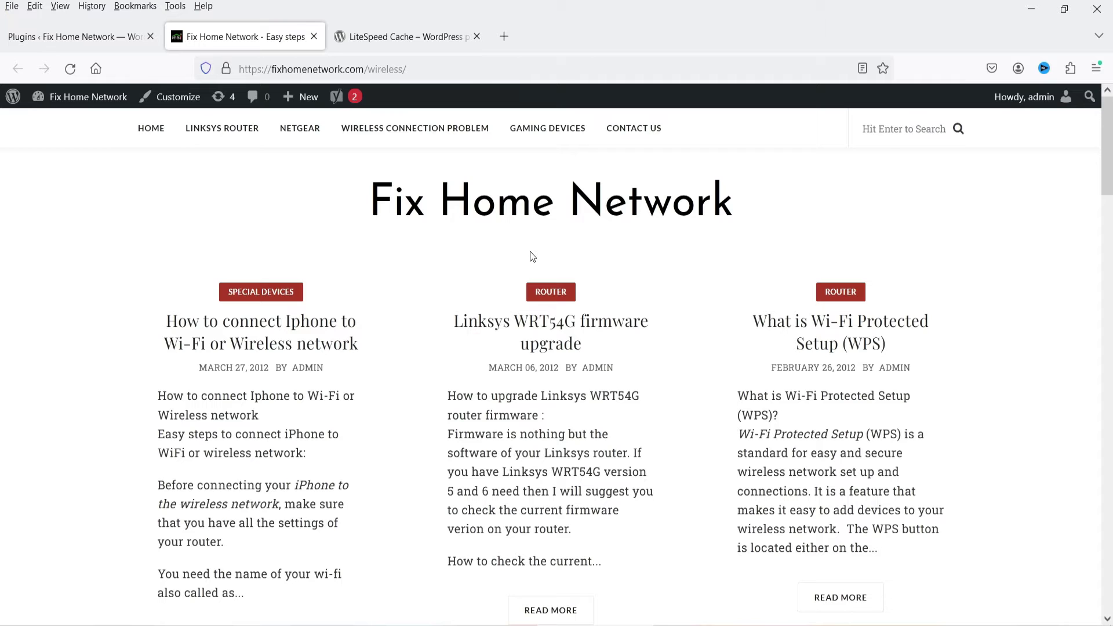
Return to the WordPress Plugins page and scroll through the installed plugins list
key(ctrl+Page_Up)
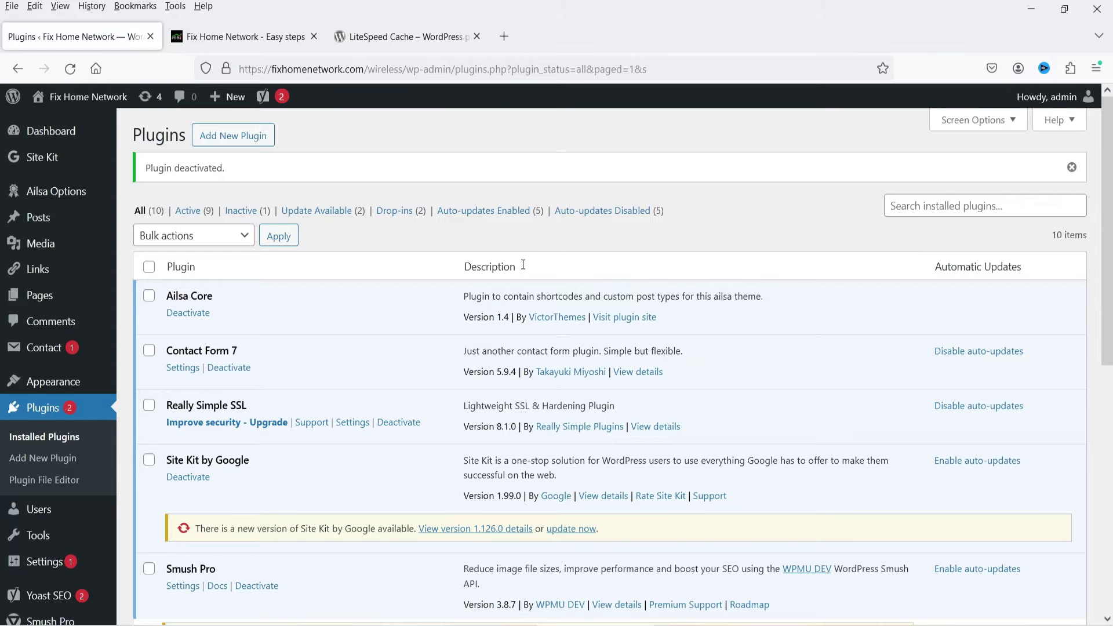
scroll(522, 273, down, 8)
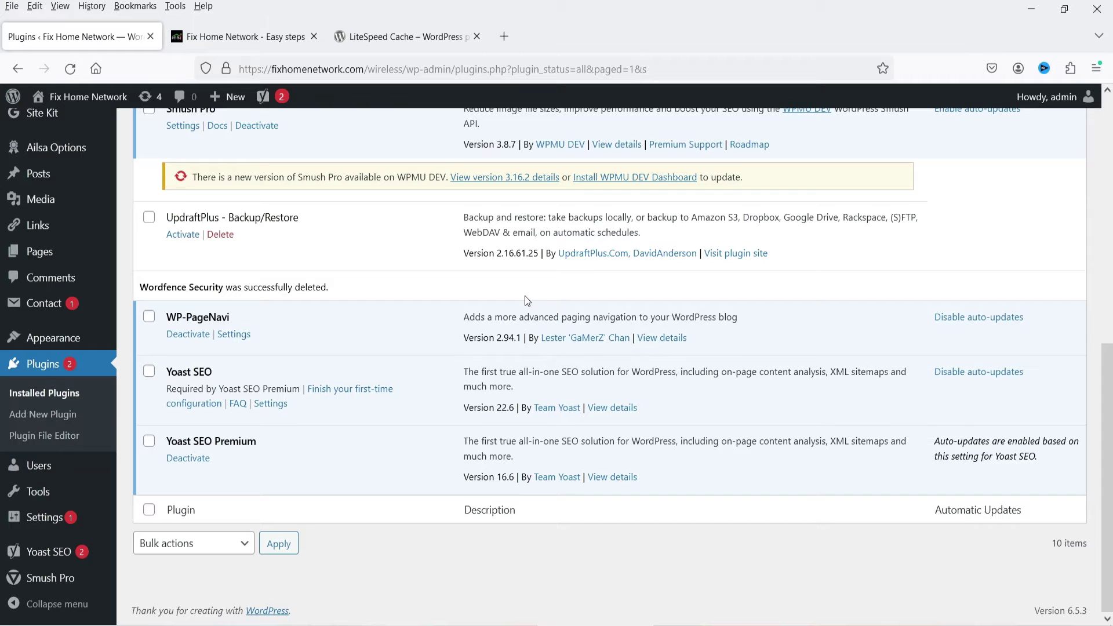
scroll(524, 295, up, 8)
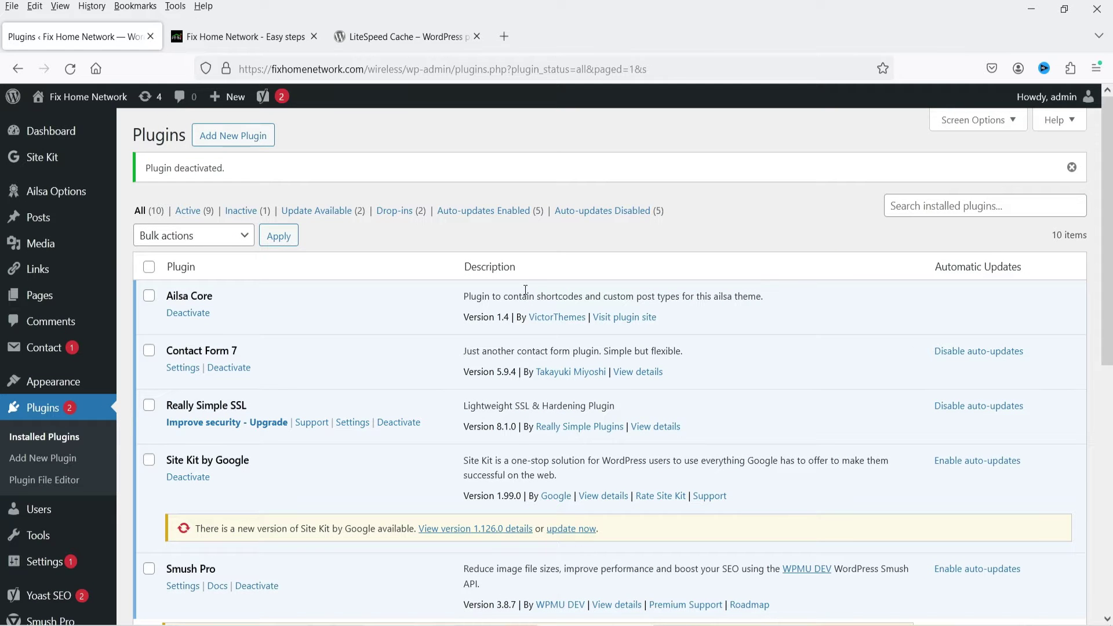
click(504, 36)
Run a Google PageSpeed Insights test on the copied fixhomenetwork.com/wireless address
click(384, 249)
text(goog)
click(232, 48)
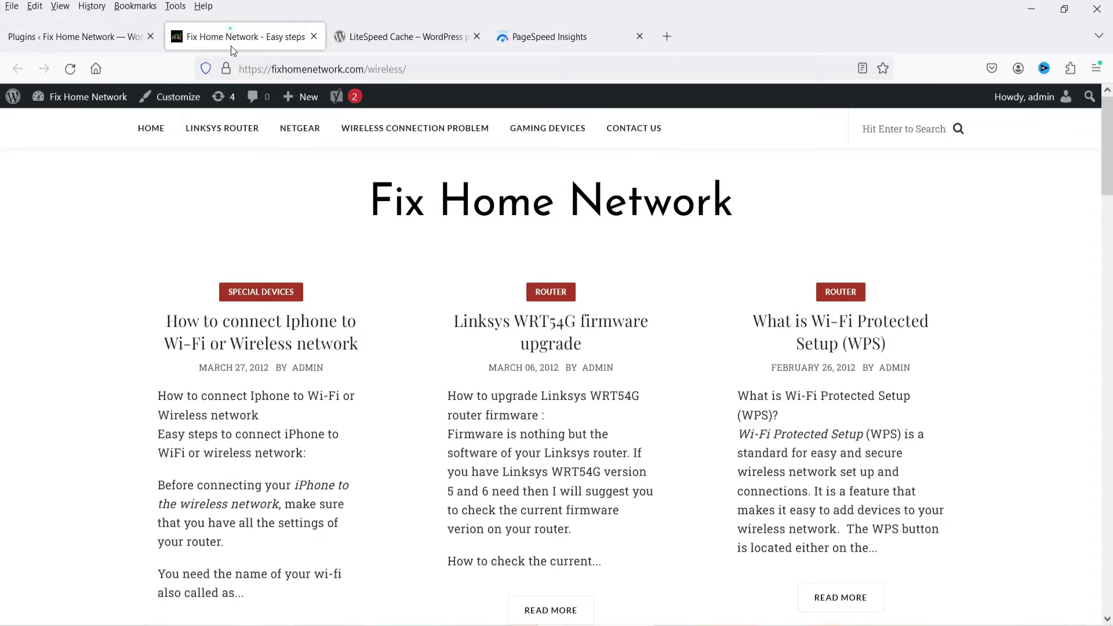
click(261, 68)
key(ctrl+c)
click(516, 45)
click(70, 226)
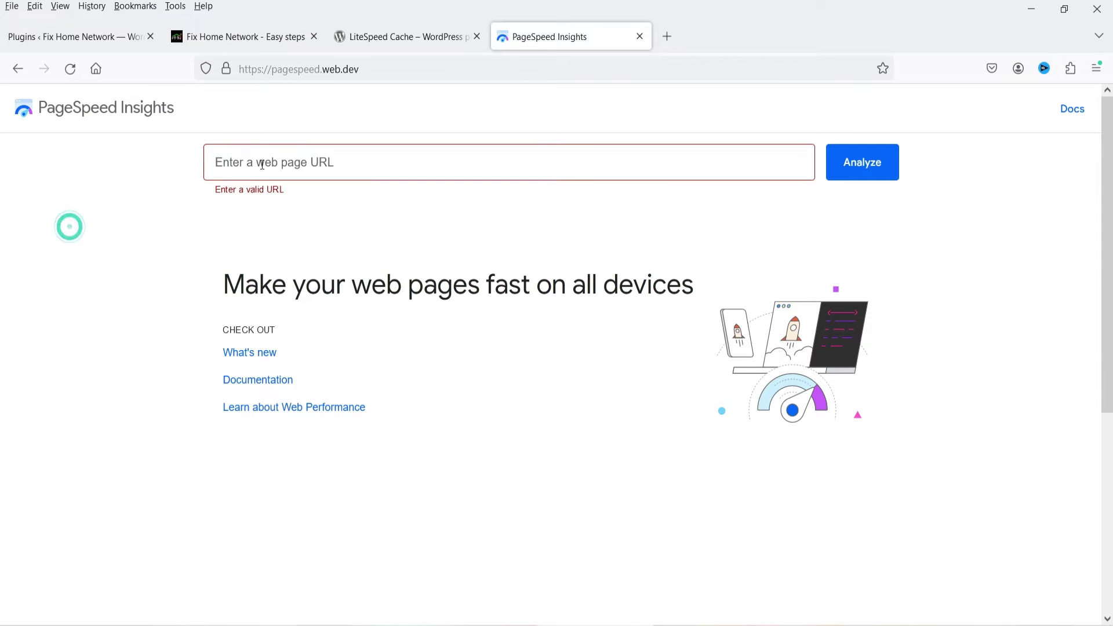
click(262, 165)
key(ctrl+v)
key(Return)
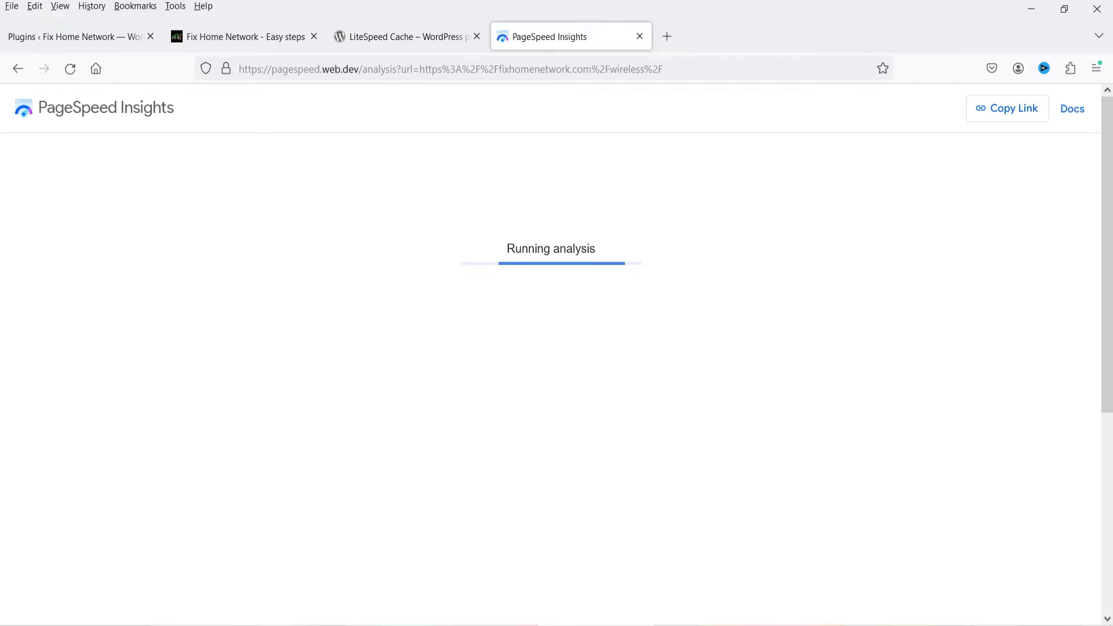
Review the mobile score of 42 and desktop score of 71, then return to Plugins
scroll(942, 280, down, 5)
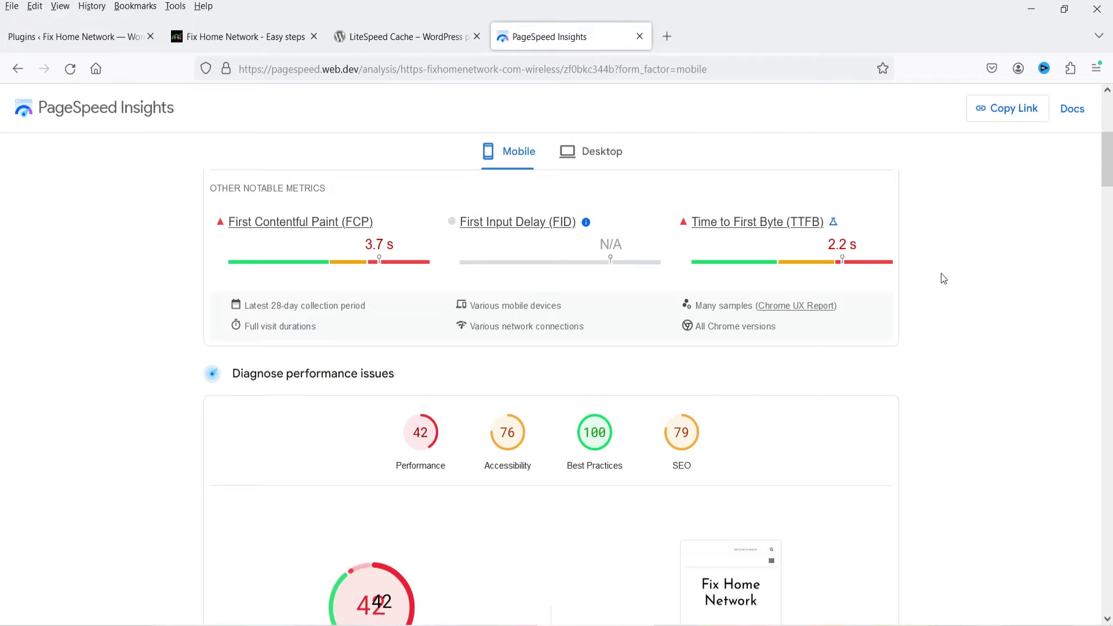
scroll(942, 281, down, 5)
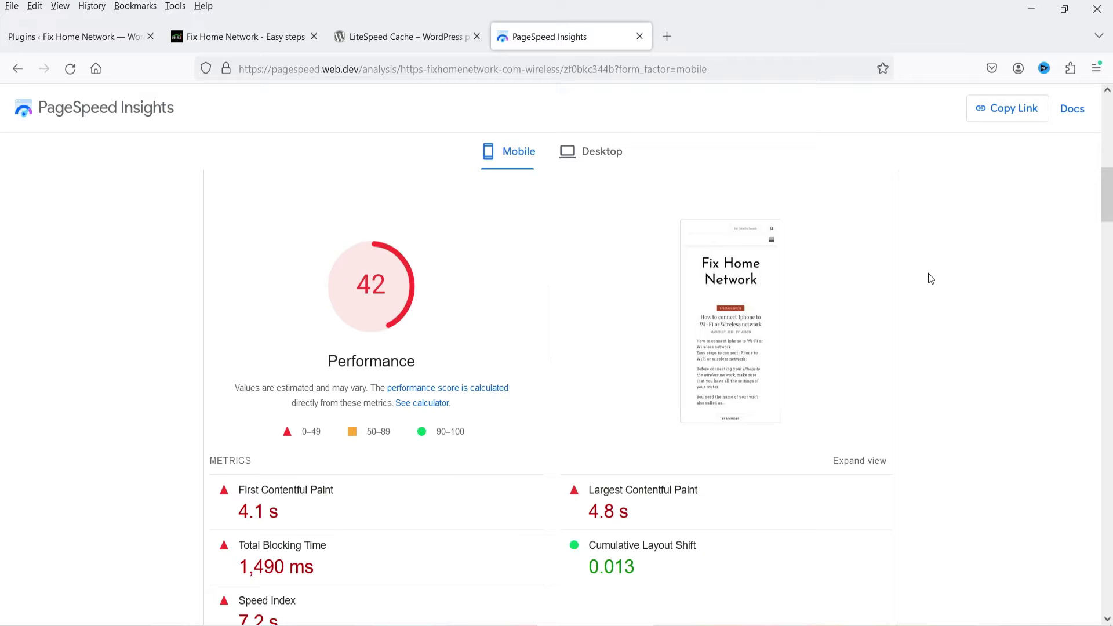
scroll(587, 309, up, 4)
scroll(586, 353, down, 4)
click(597, 152)
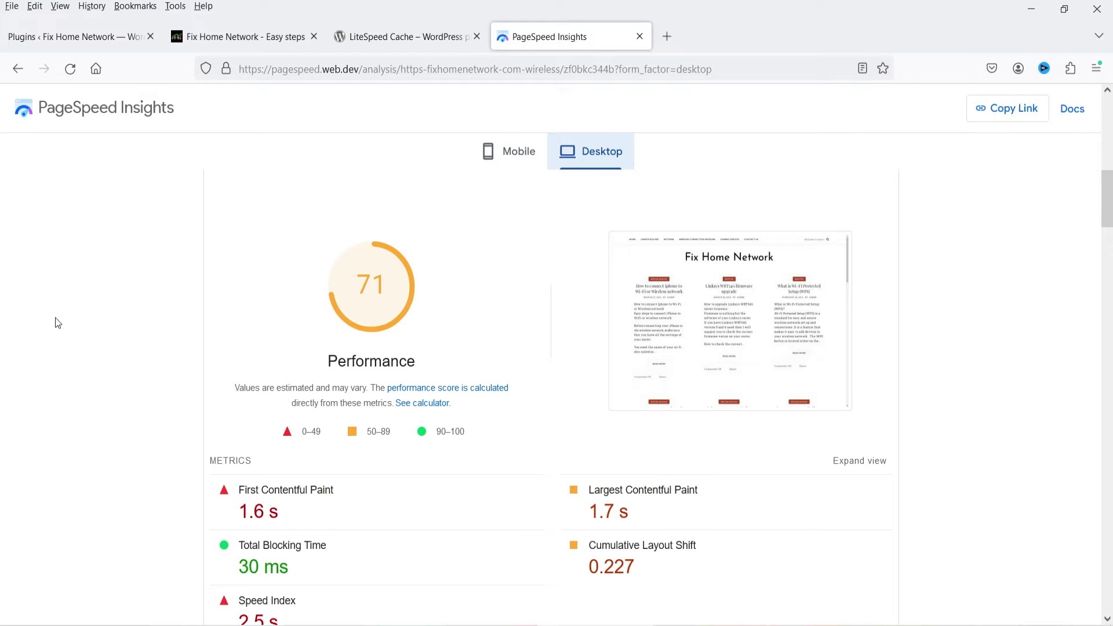
scroll(506, 371, up, 4)
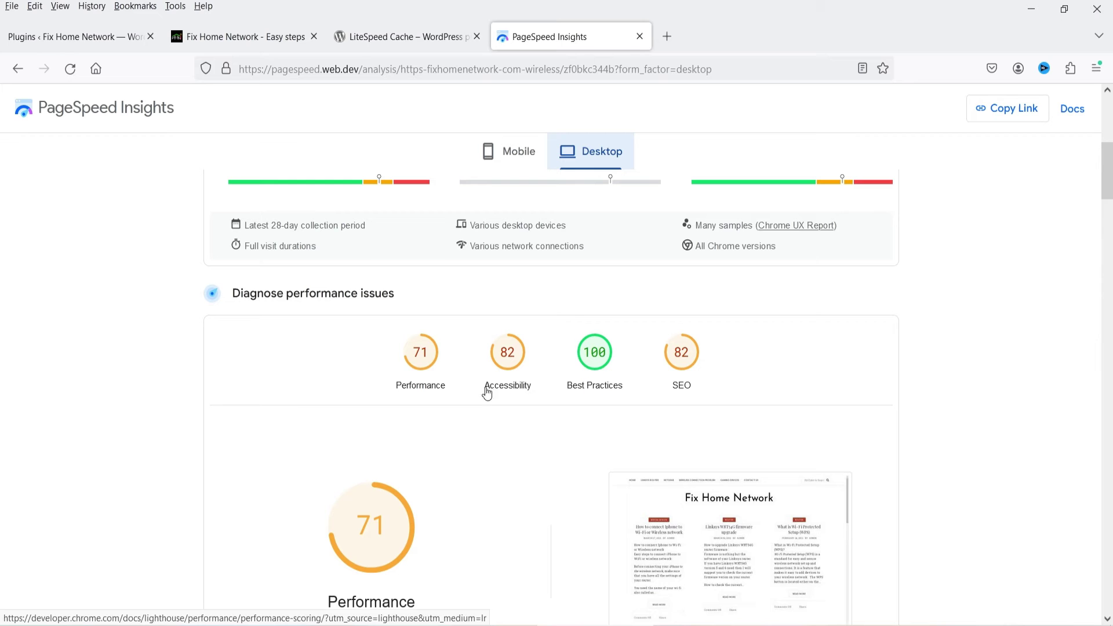
click(33, 32)
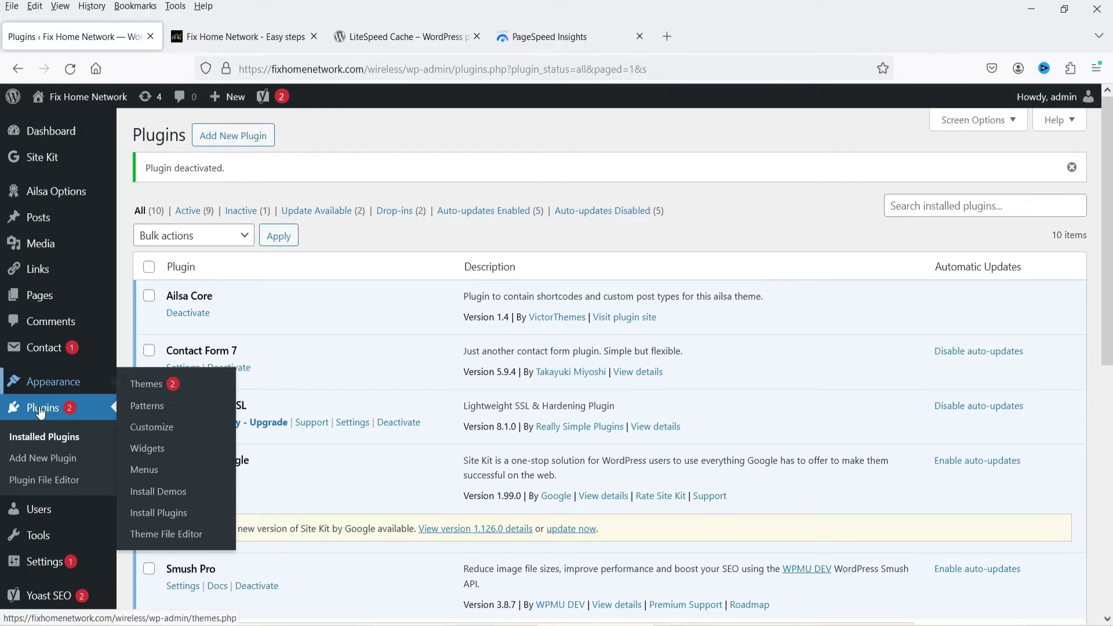
Search for 'litespeed cache', install and activate it, and reload so it appears in the sidebar
click(39, 461)
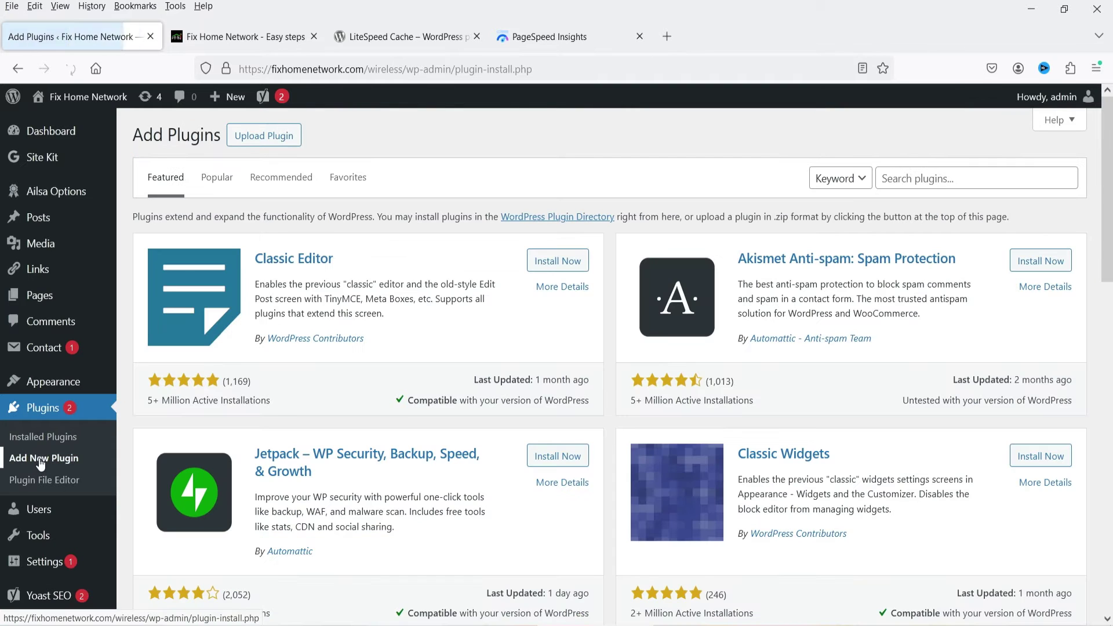
click(923, 179)
text(lites)
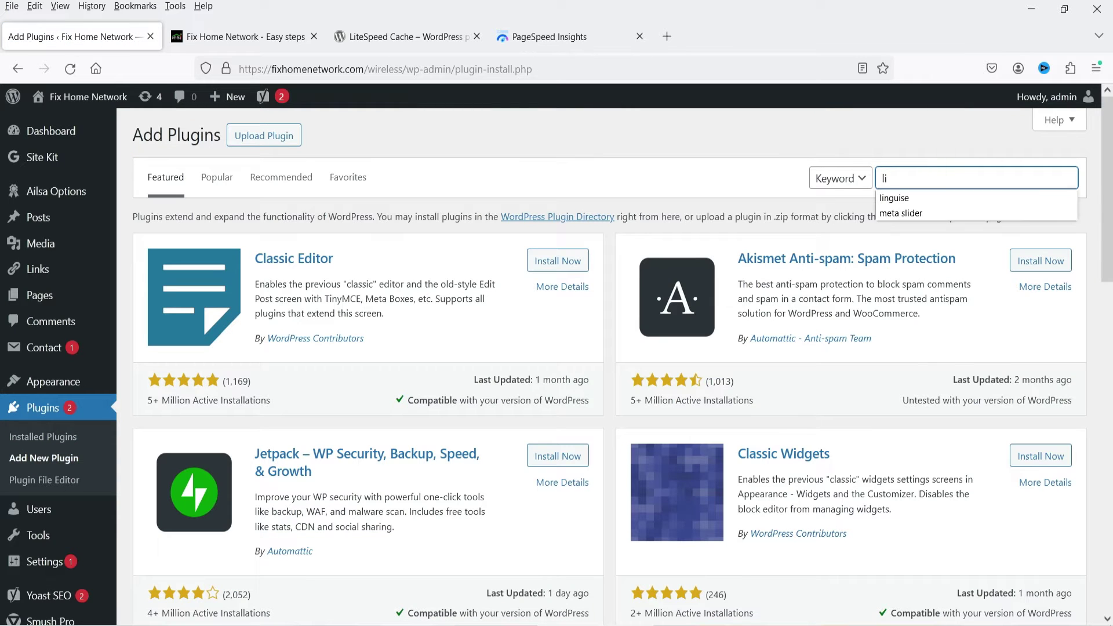
text(peed cache)
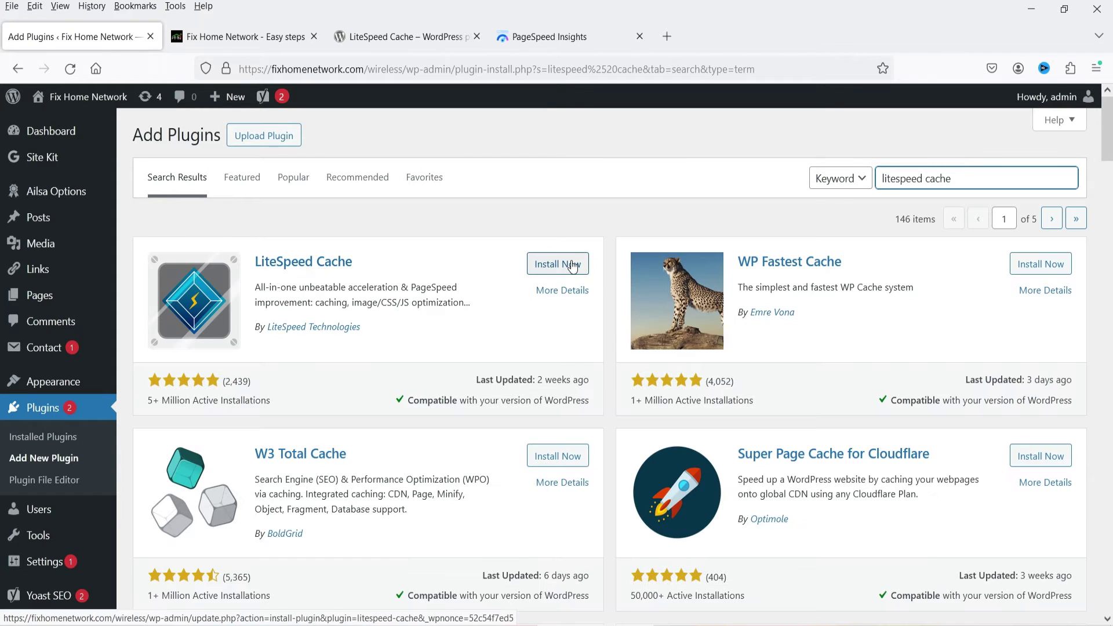
click(573, 265)
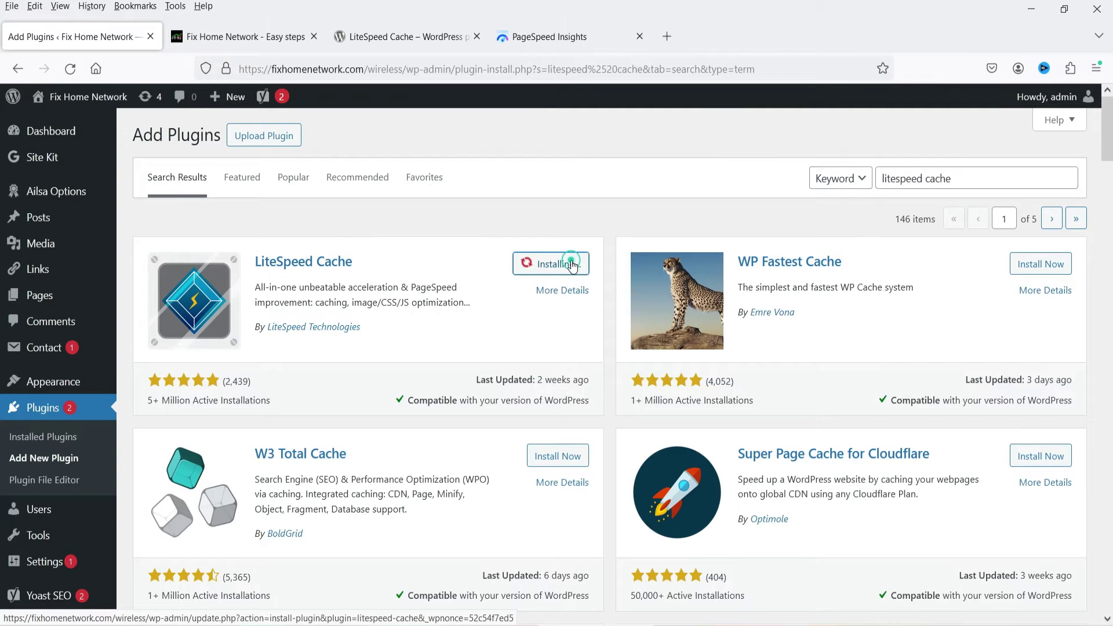
click(565, 265)
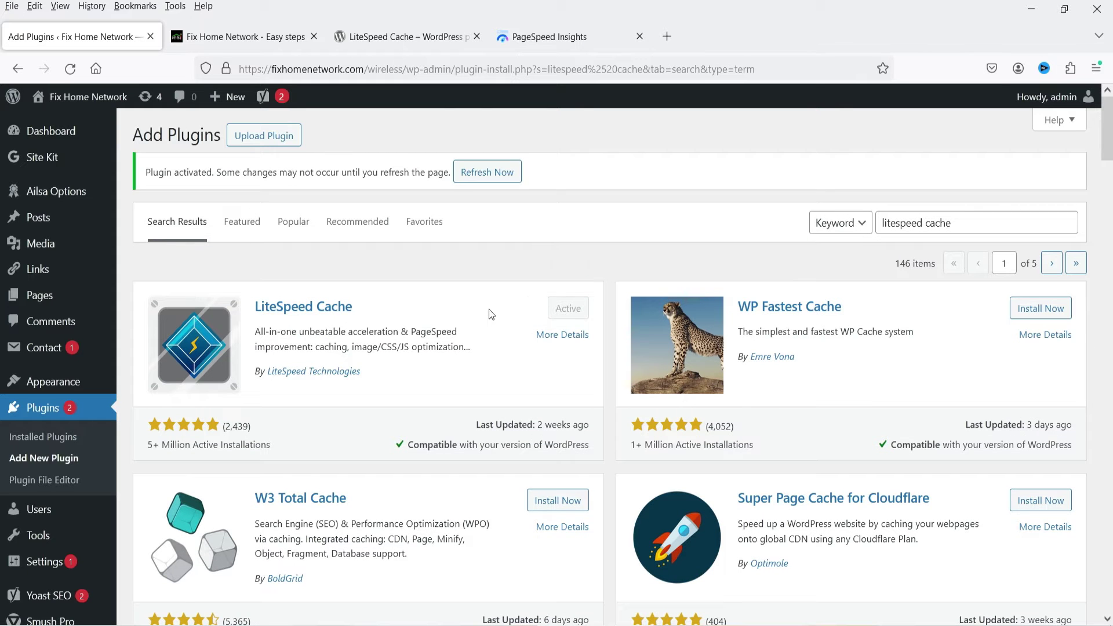
scroll(77, 261, down, 3)
scroll(77, 255, up, 3)
key(F5)
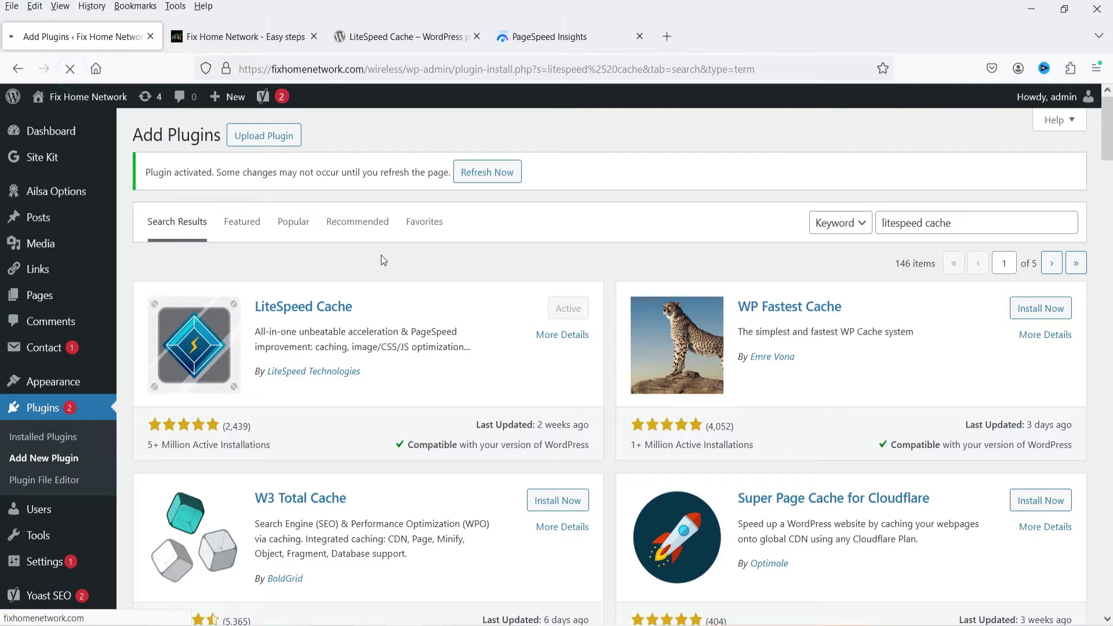
scroll(58, 278, down, 4)
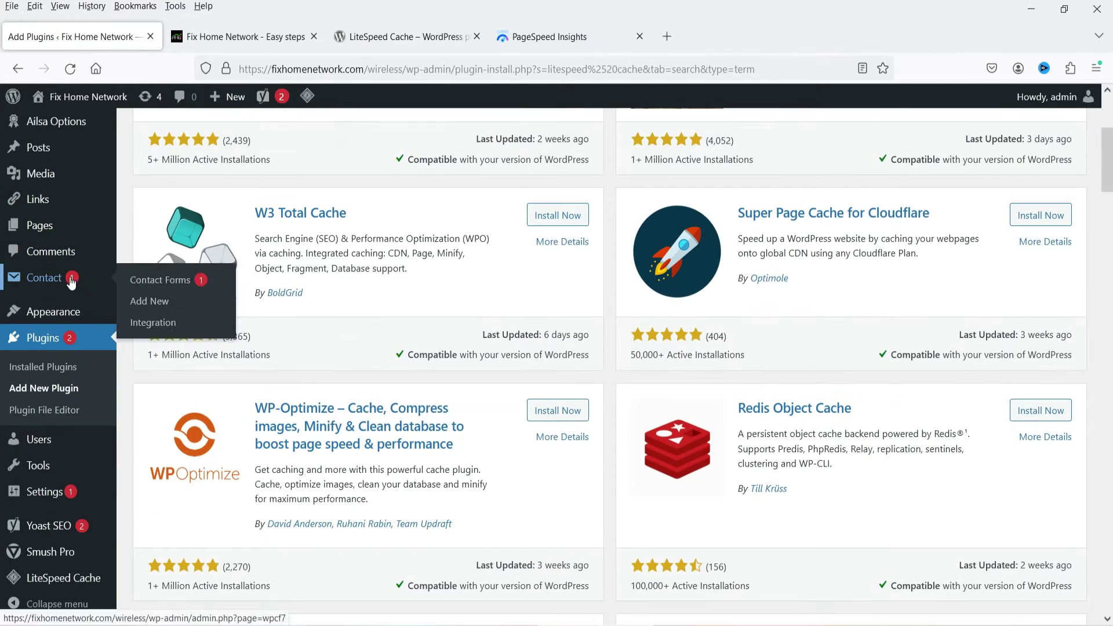
click(64, 579)
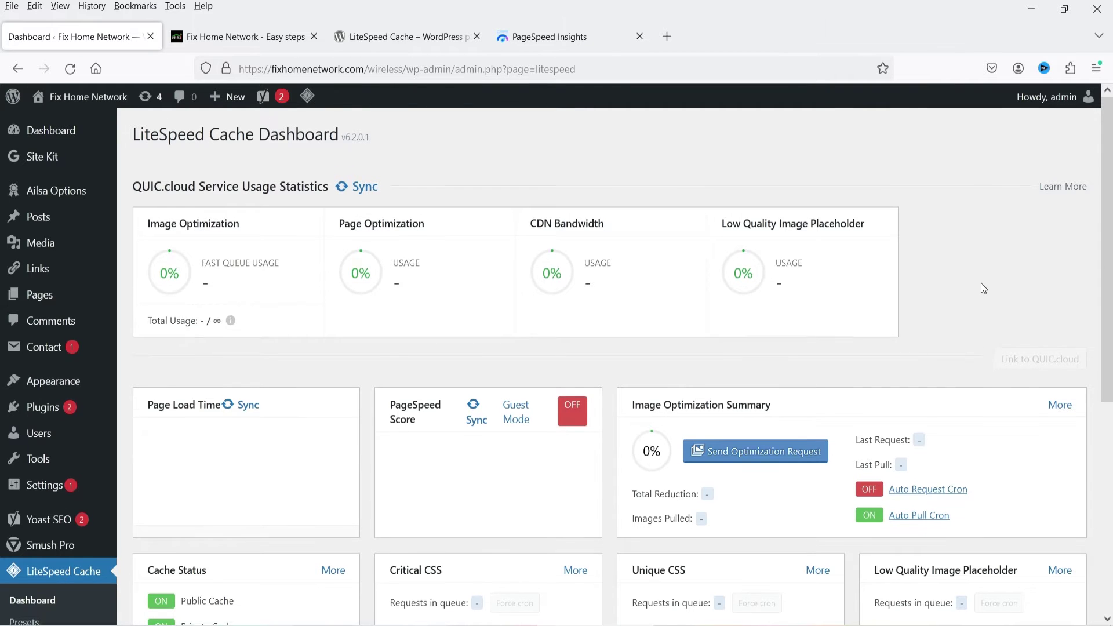
Scroll the LiteSpeed Cache dashboard, then go to its Presets page
scroll(778, 246, down, 5)
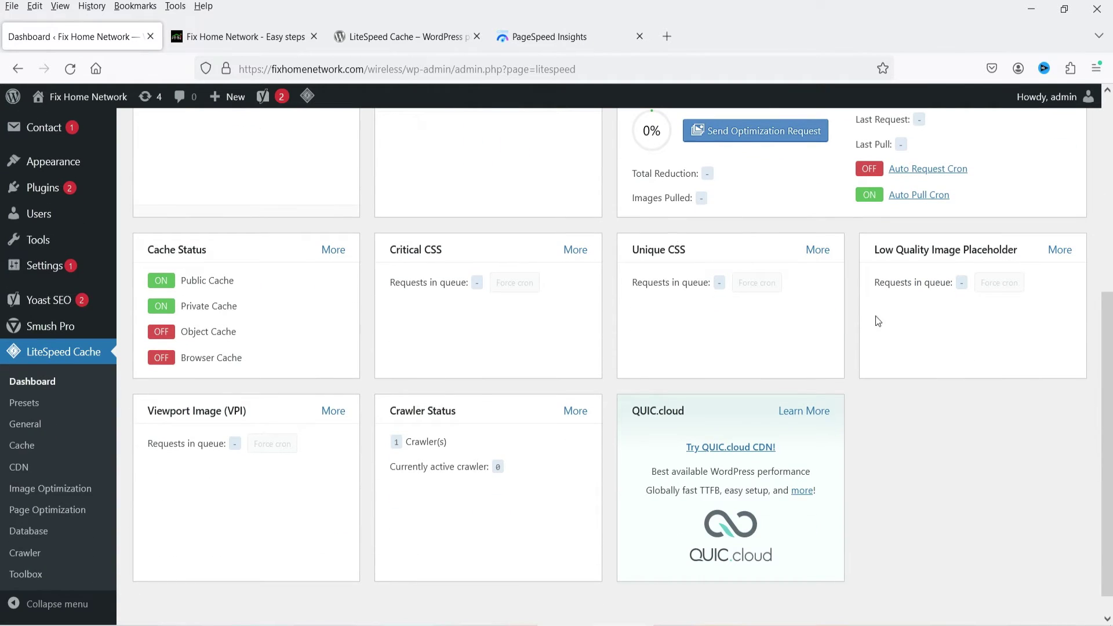
click(24, 402)
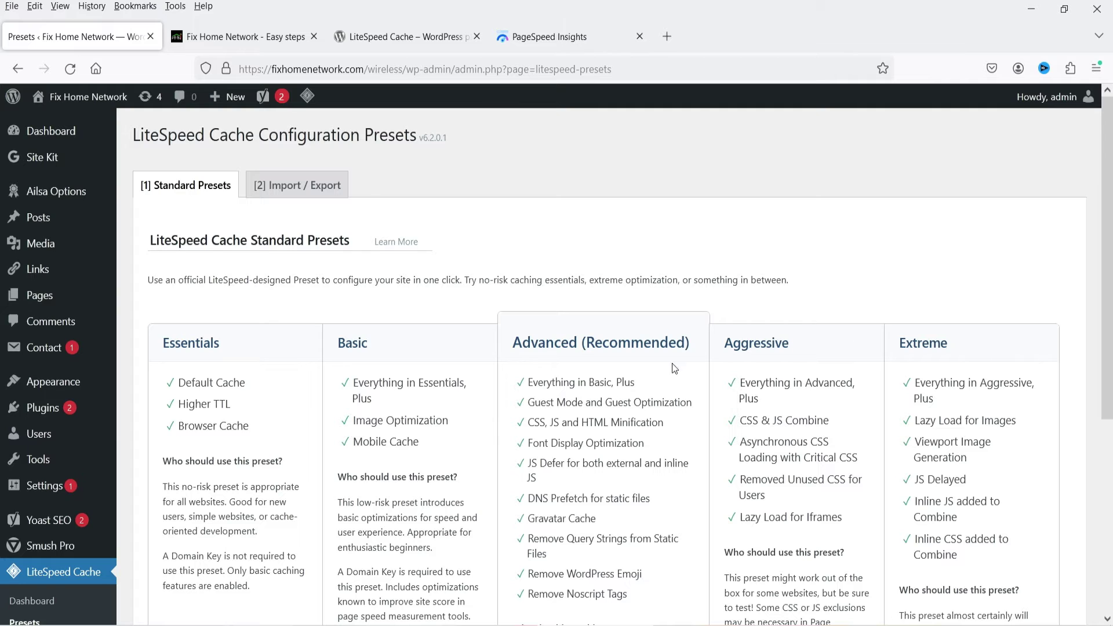
Apply the Advanced (Recommended) preset, confirming it replaces the current settings
scroll(234, 316, down, 2)
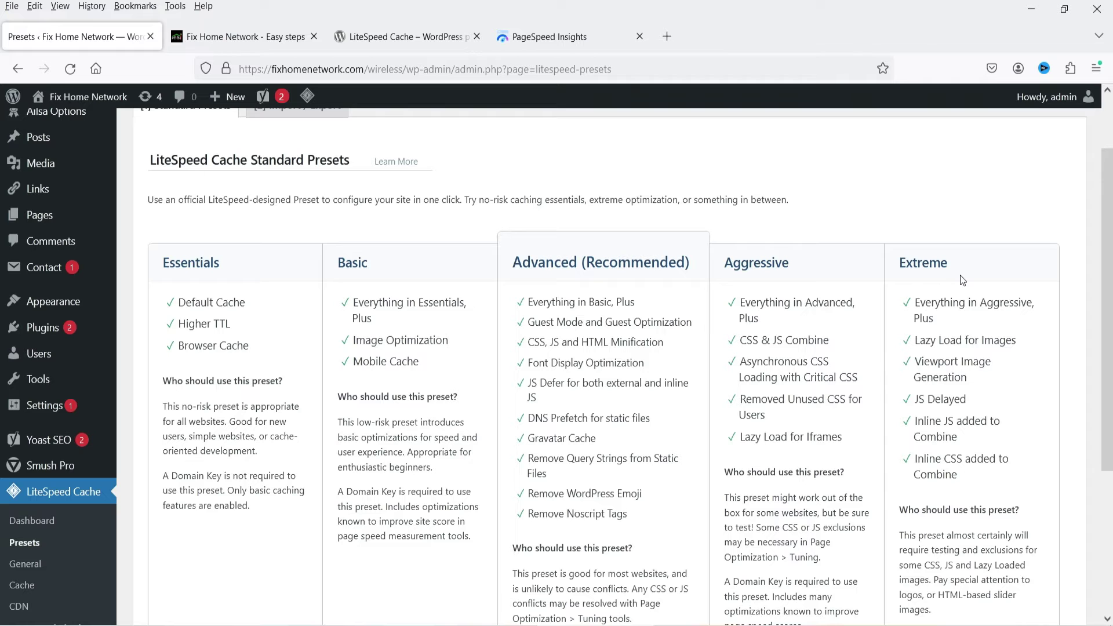
scroll(561, 273, down, 4)
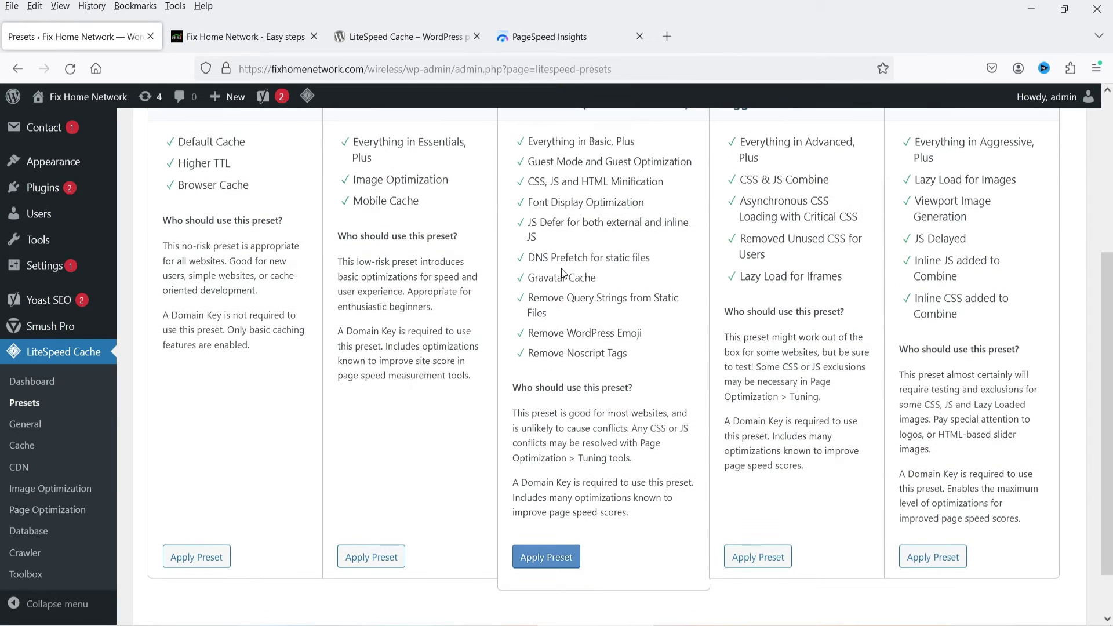
scroll(551, 273, up, 4)
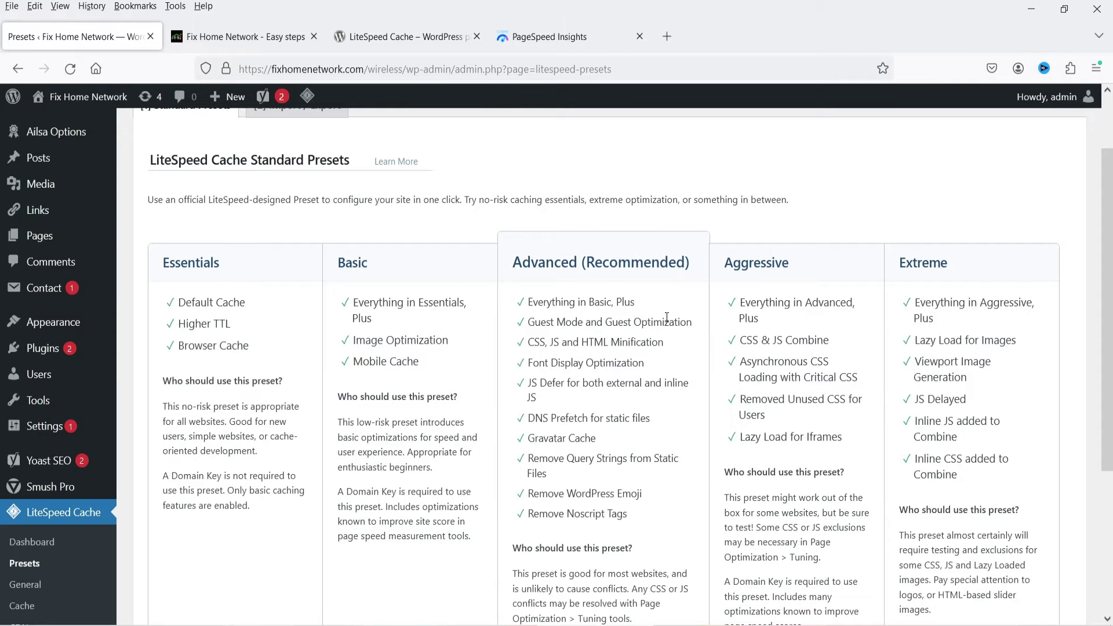
scroll(666, 317, down, 5)
click(549, 498)
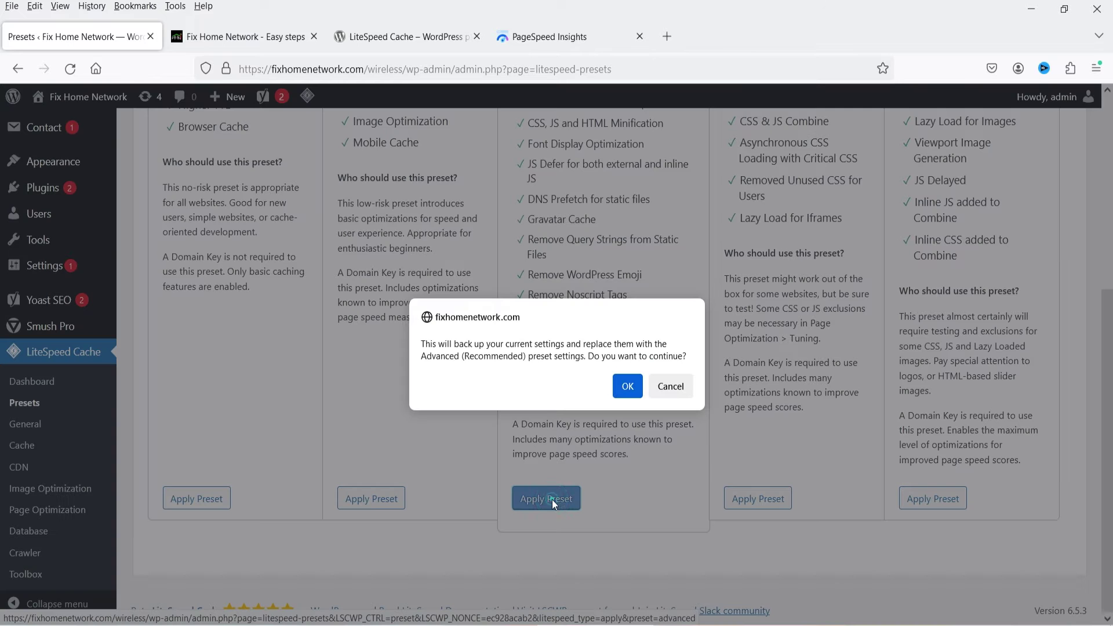
click(620, 387)
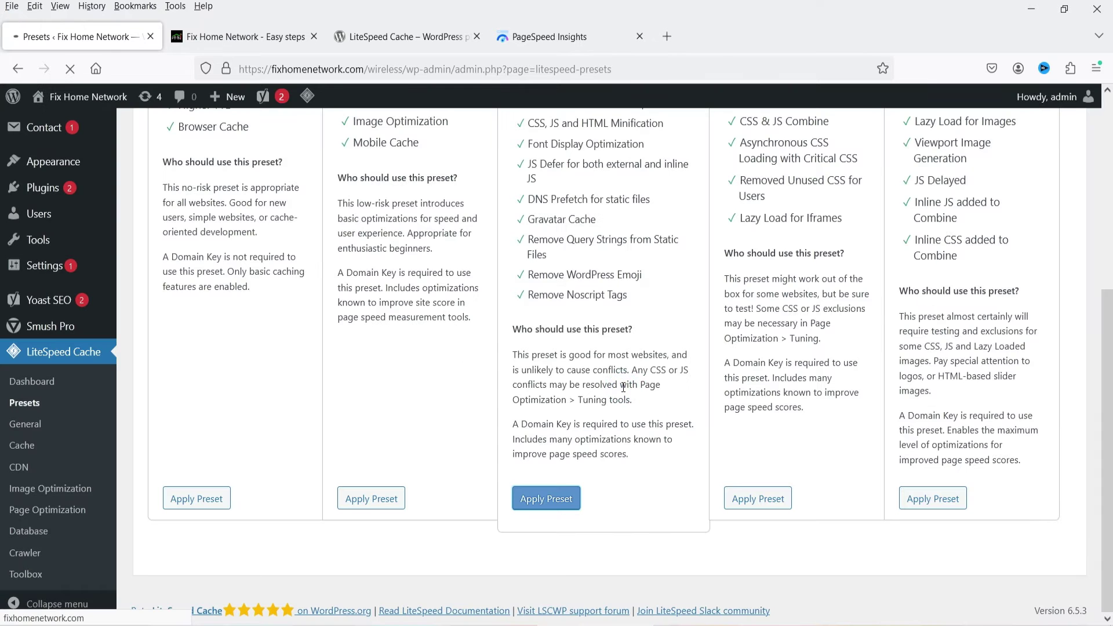
scroll(622, 386, down, 9)
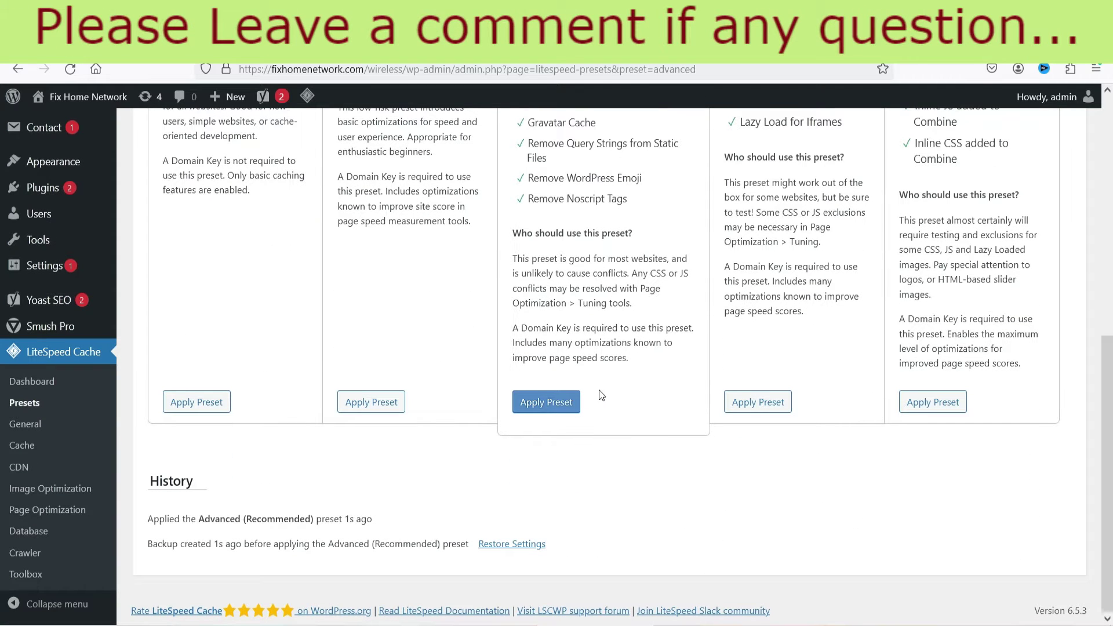
click(28, 426)
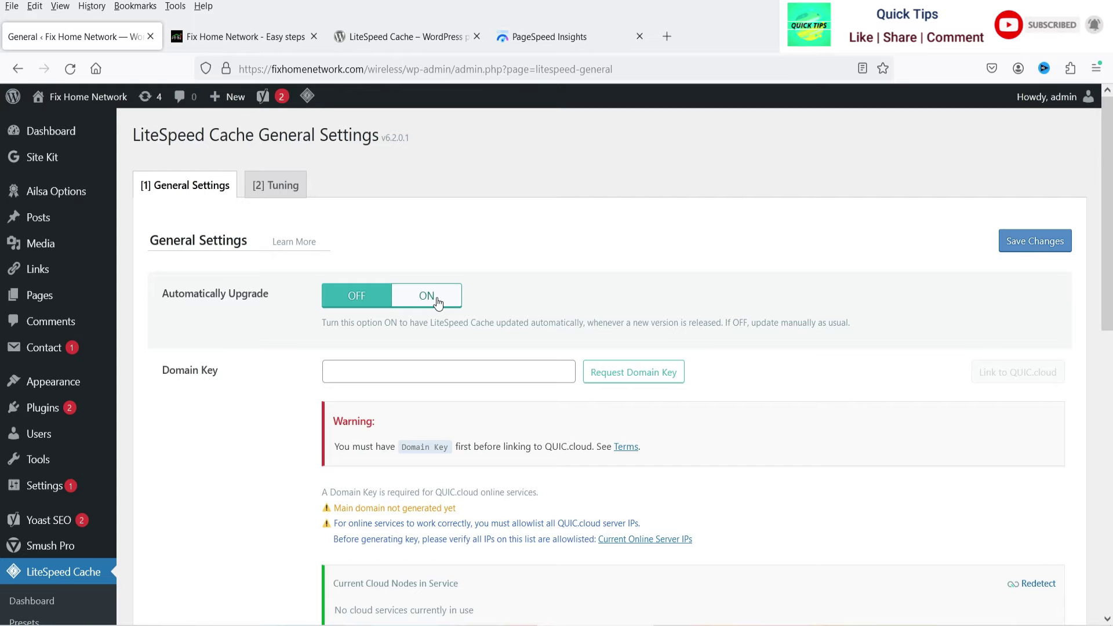
Scroll through the LiteSpeed General Settings, then go to the Cache settings page
scroll(284, 368, down, 9)
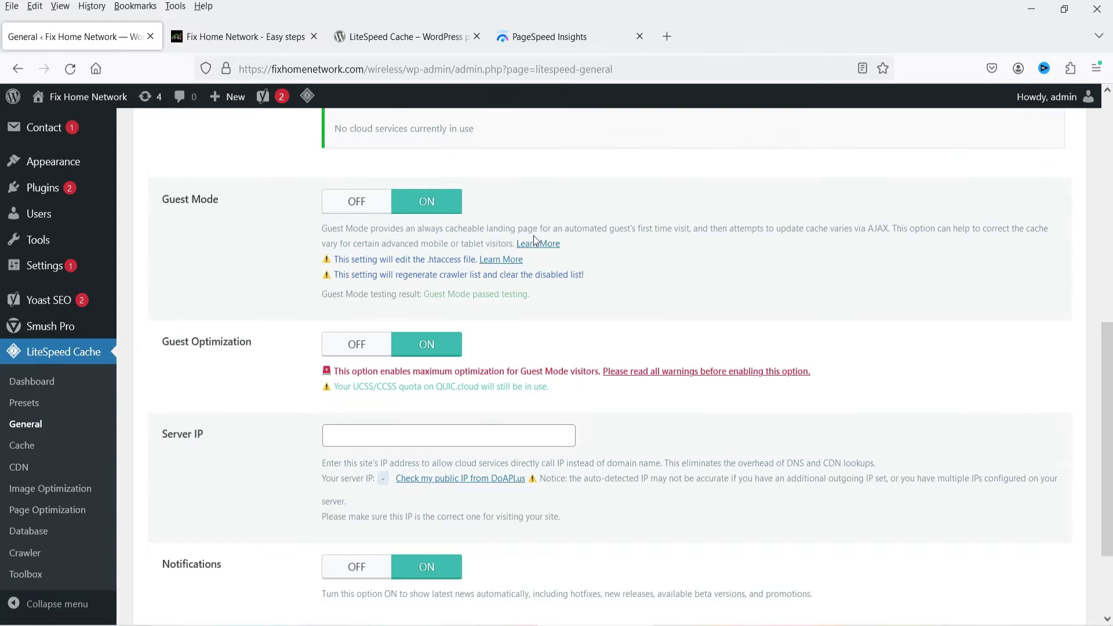
scroll(551, 260, up, 10)
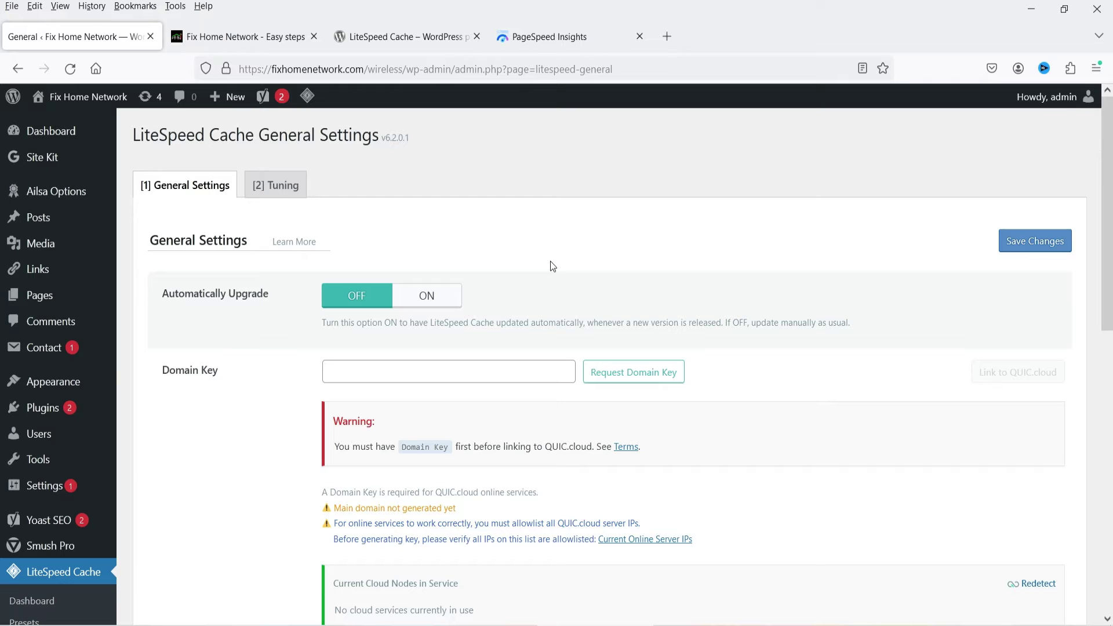
click(22, 445)
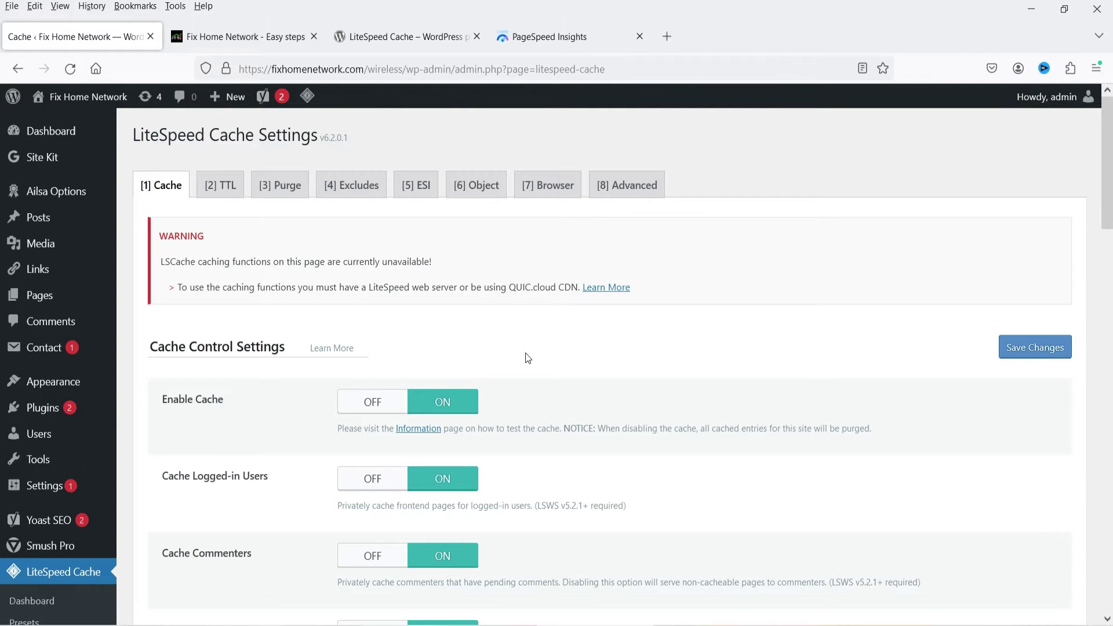
Scroll the Cache tab options down to Drop Query String and back, then view the TTL tab
scroll(629, 314, down, 3)
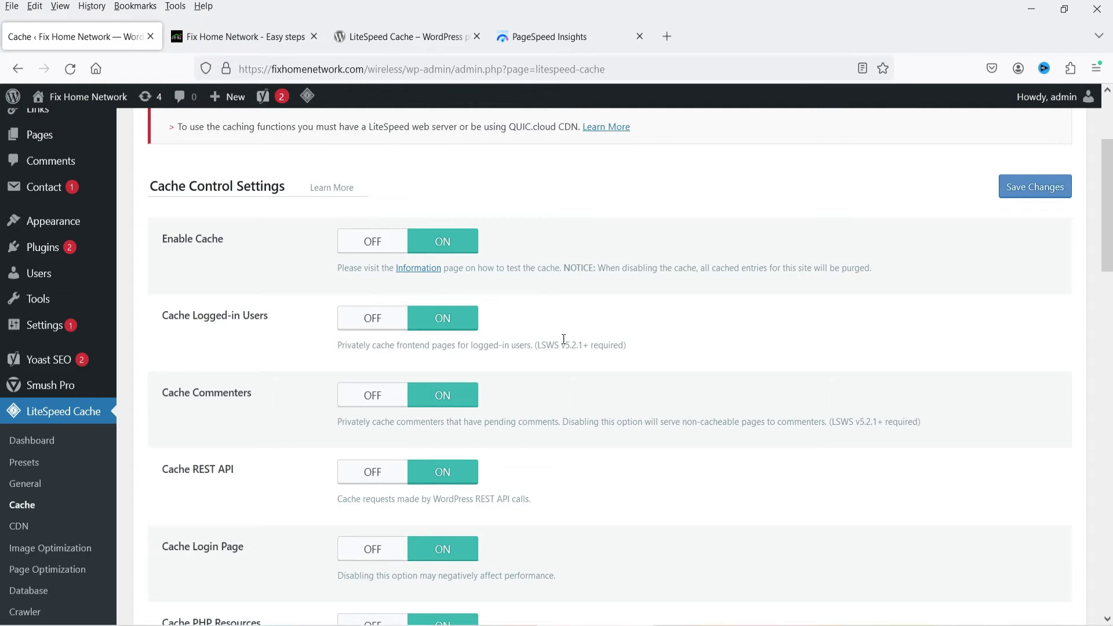
scroll(345, 301, down, 2)
scroll(455, 290, down, 3)
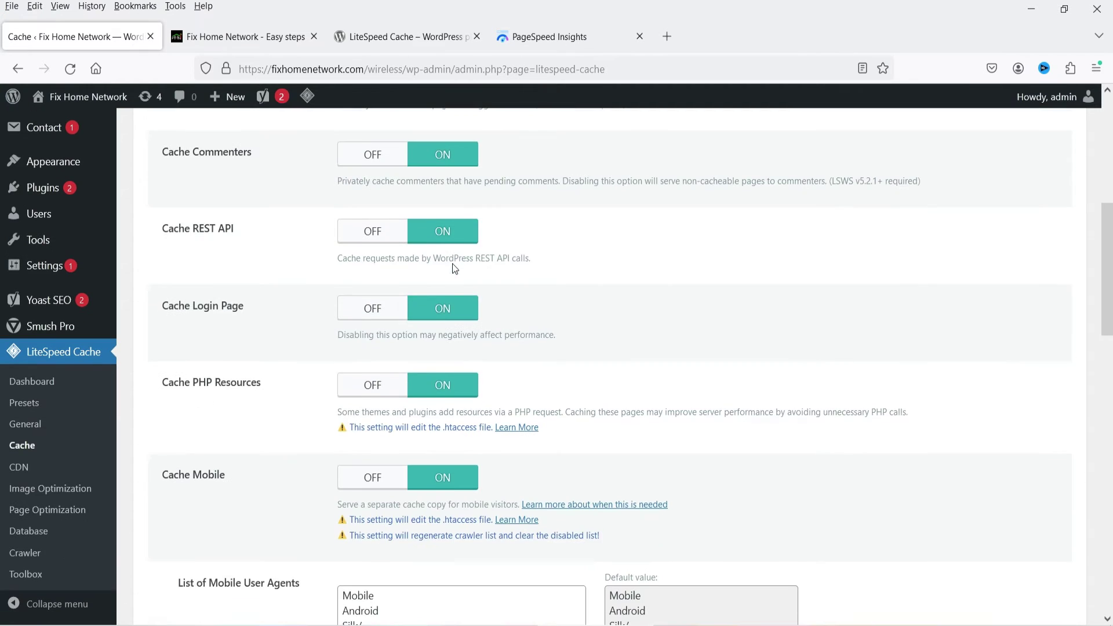
scroll(458, 346, down, 10)
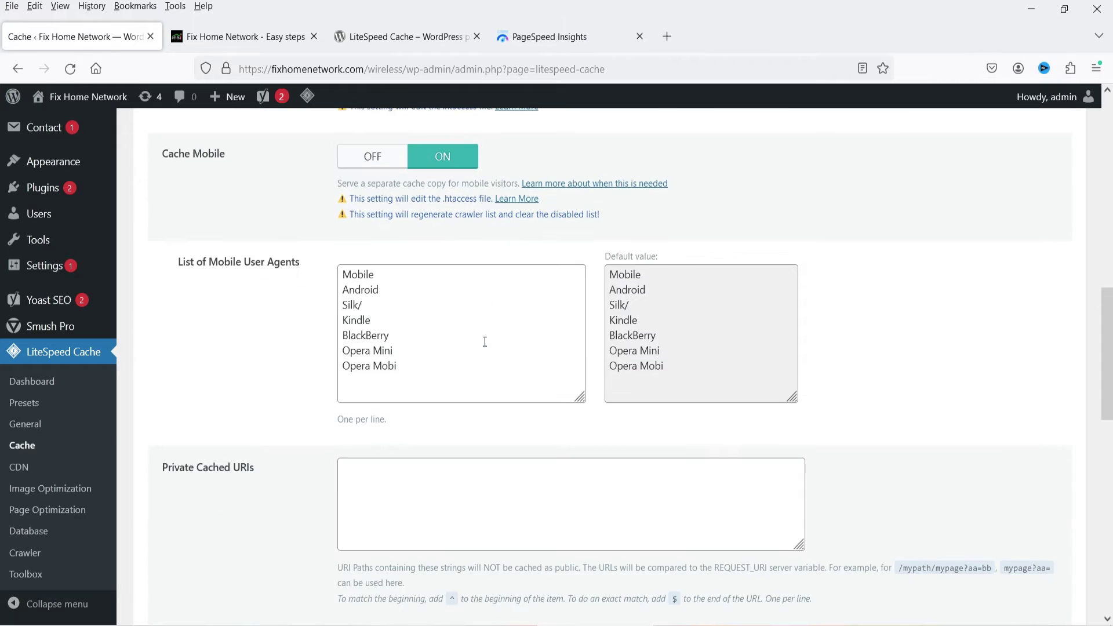
scroll(495, 359, down, 8)
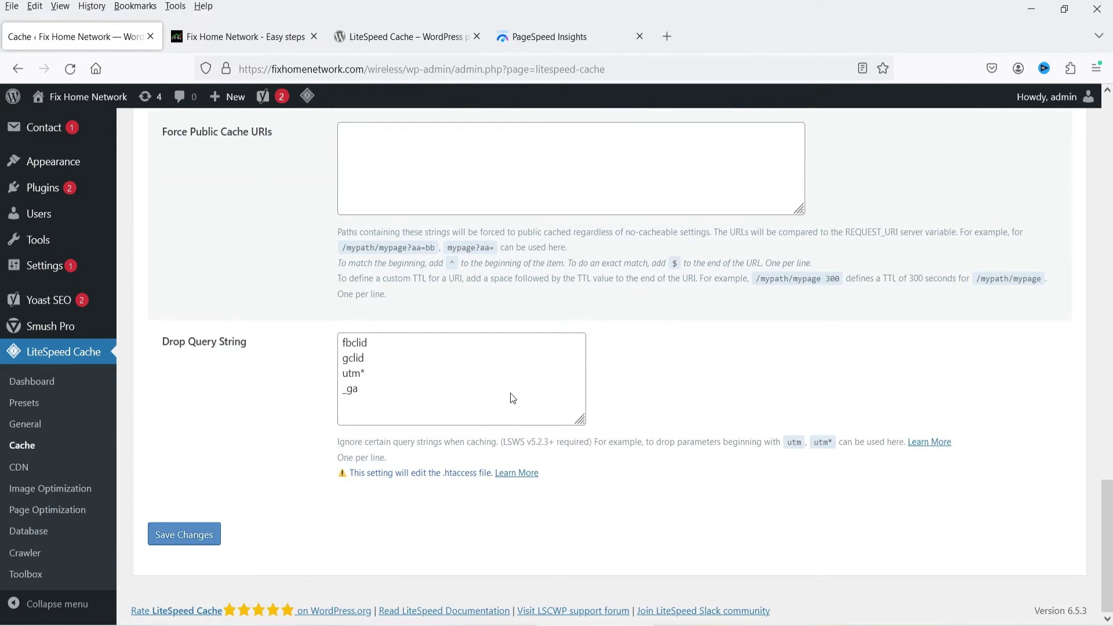
scroll(512, 394, up, 20)
click(217, 187)
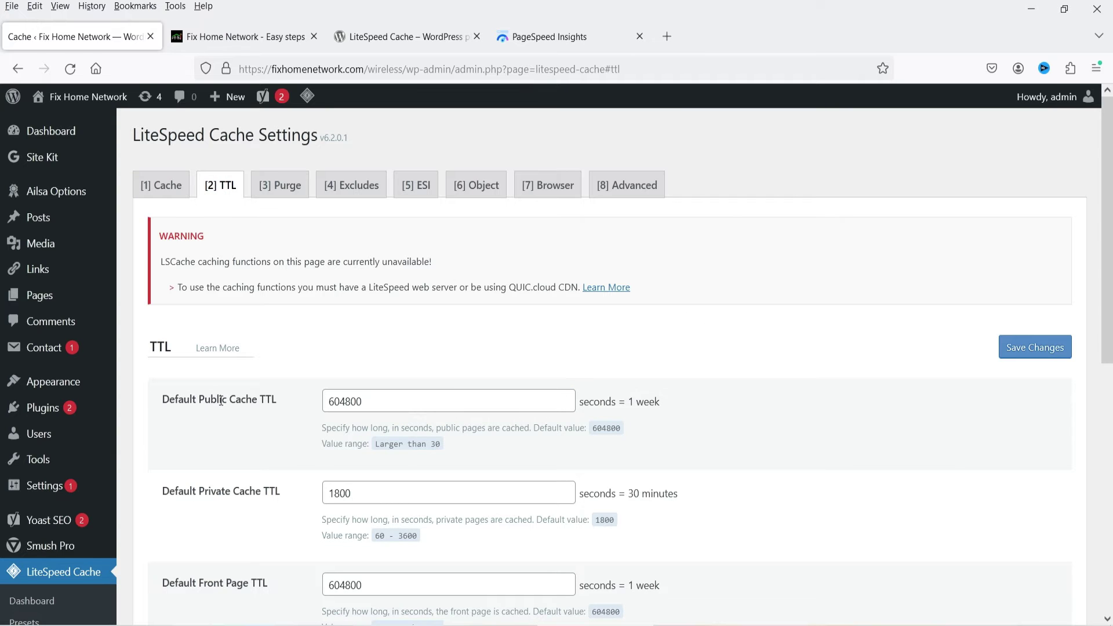
Review the TTL values (public 604800, private 1800 seconds), then switch to the Purge tab
scroll(722, 337, down, 8)
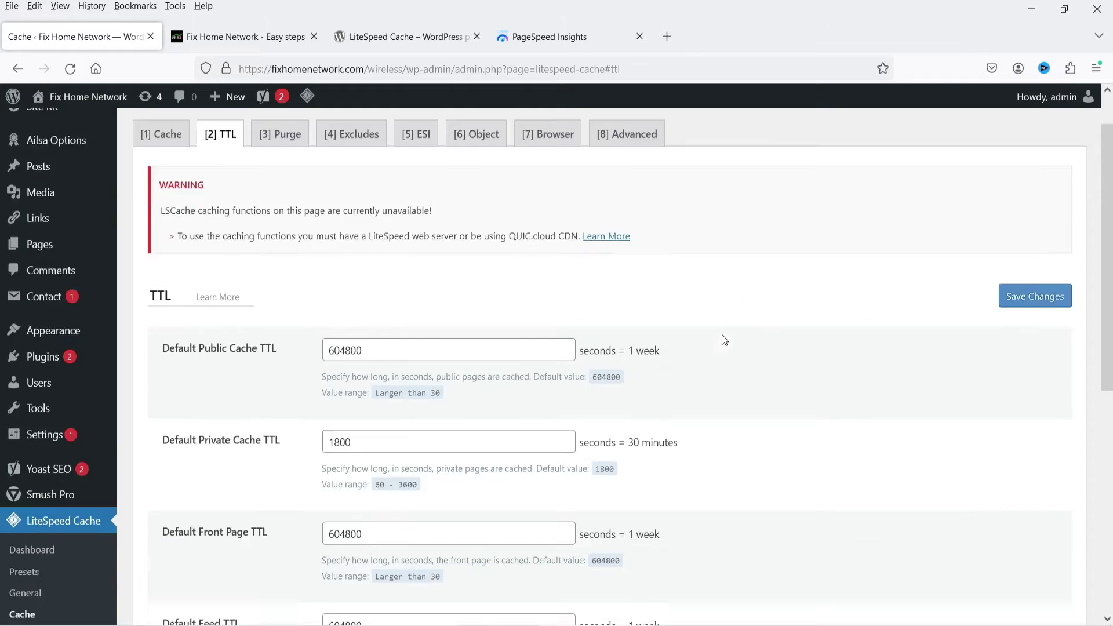
scroll(766, 374, up, 8)
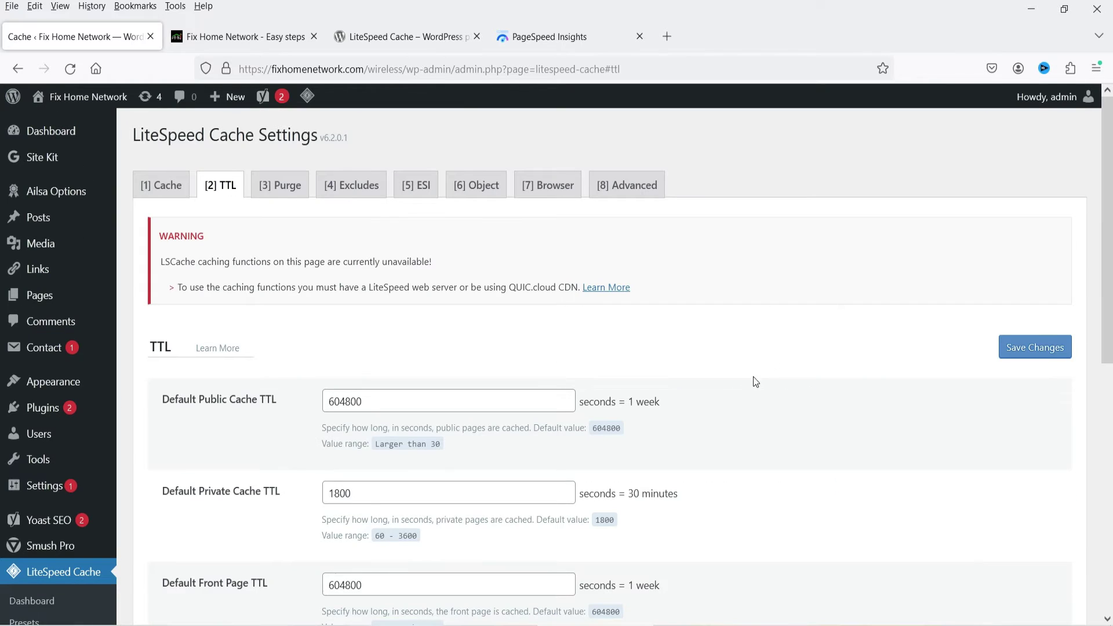
click(275, 190)
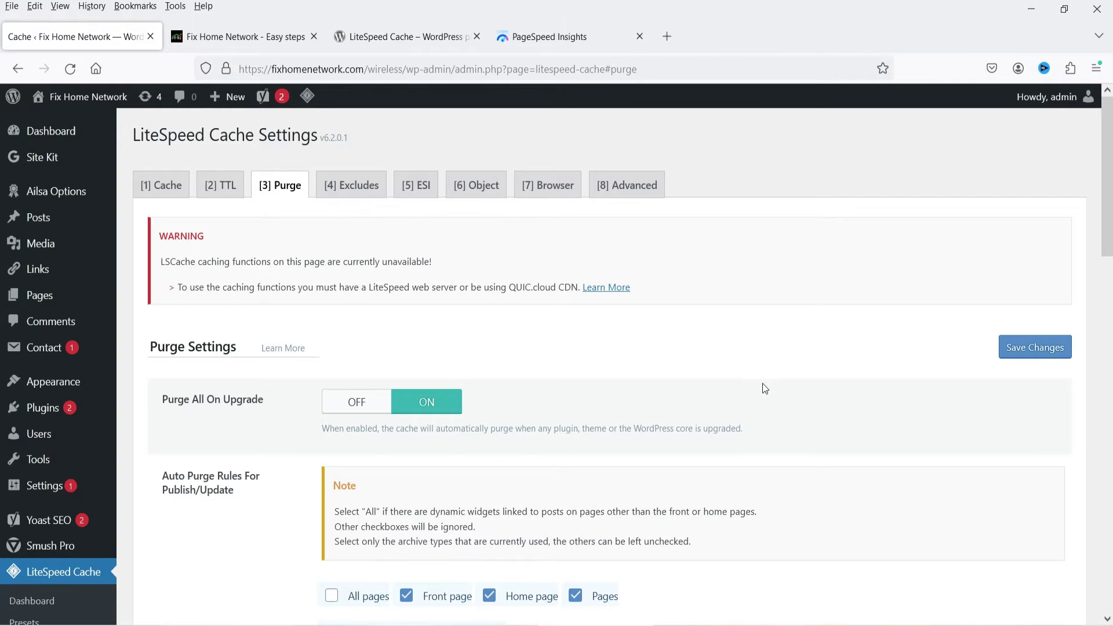
Scroll through the Purge tab's auto-purge checkboxes and options, then switch to the Excludes tab
scroll(628, 383, down, 3)
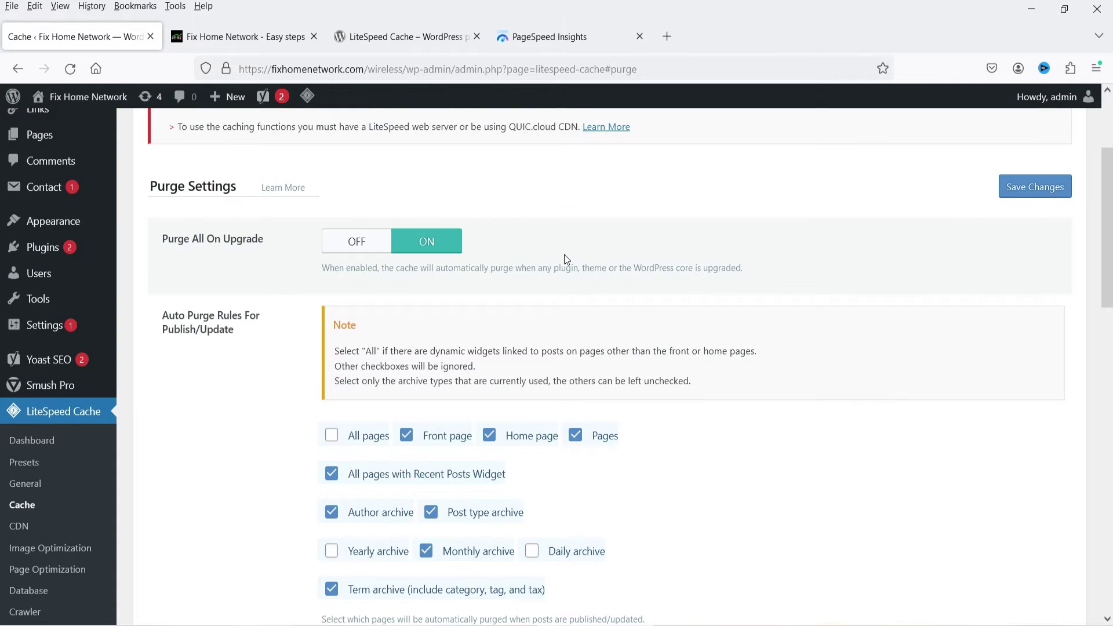
scroll(406, 255, down, 2)
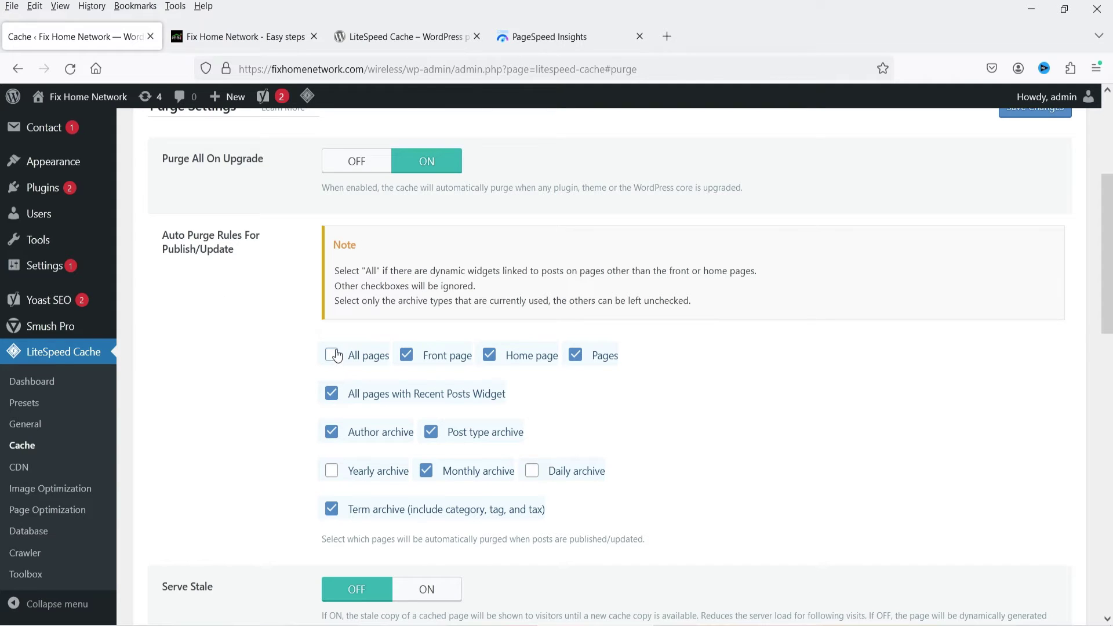
scroll(376, 362, down, 4)
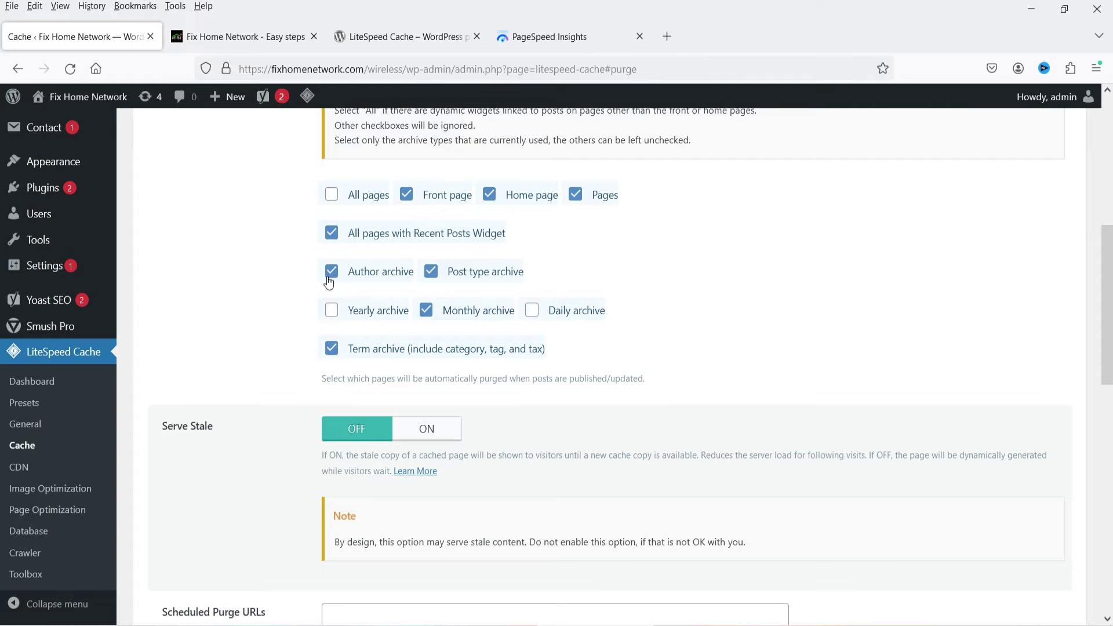
scroll(611, 307, down, 2)
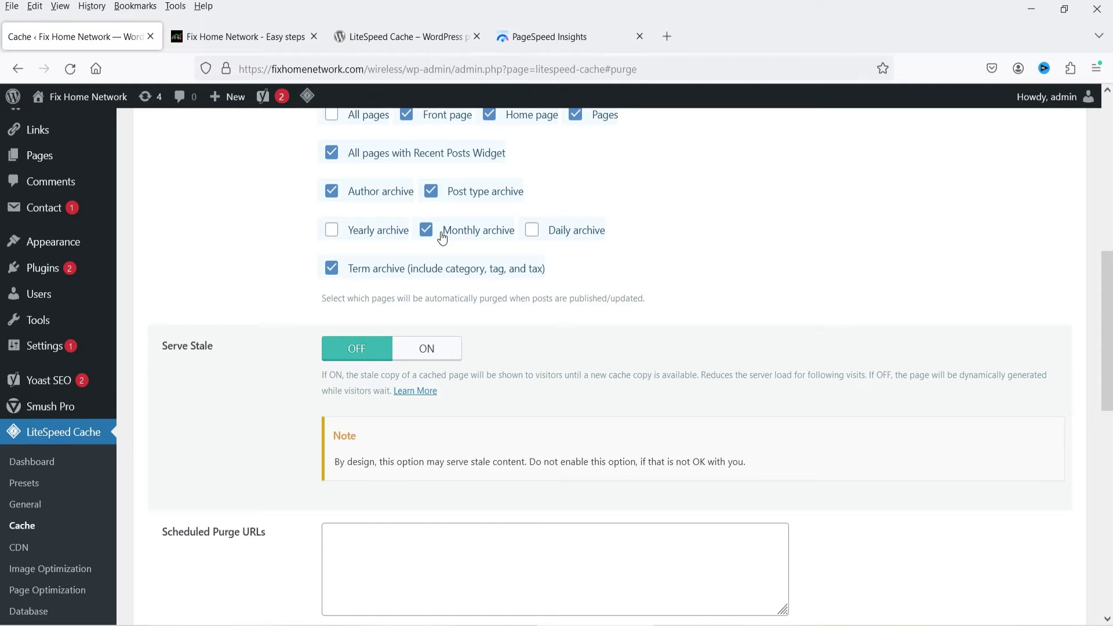
scroll(256, 368, down, 10)
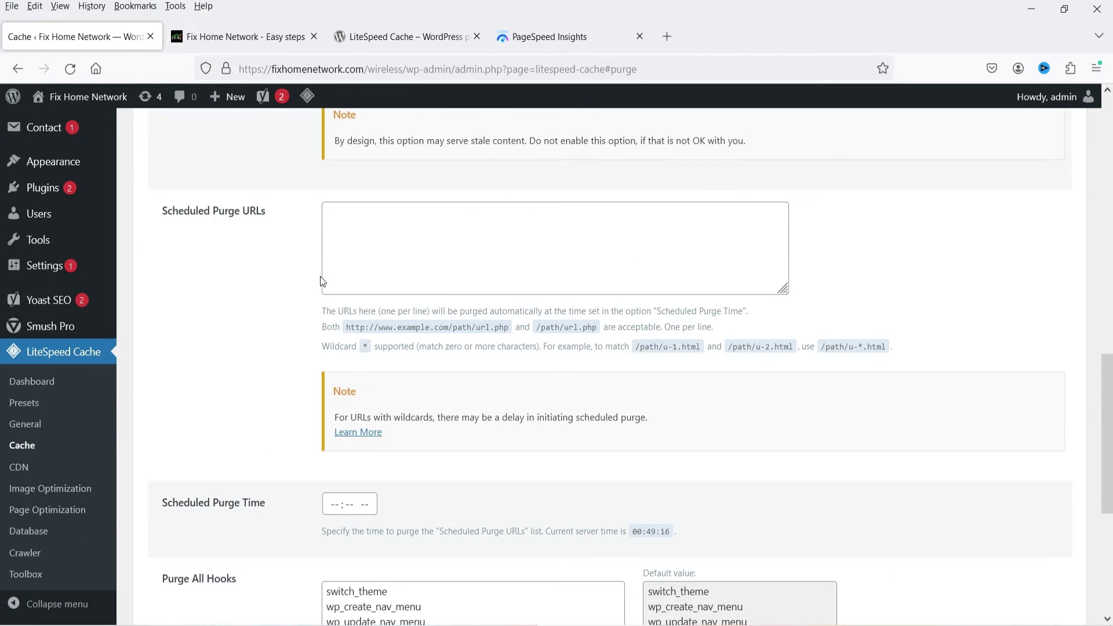
scroll(280, 281, up, 15)
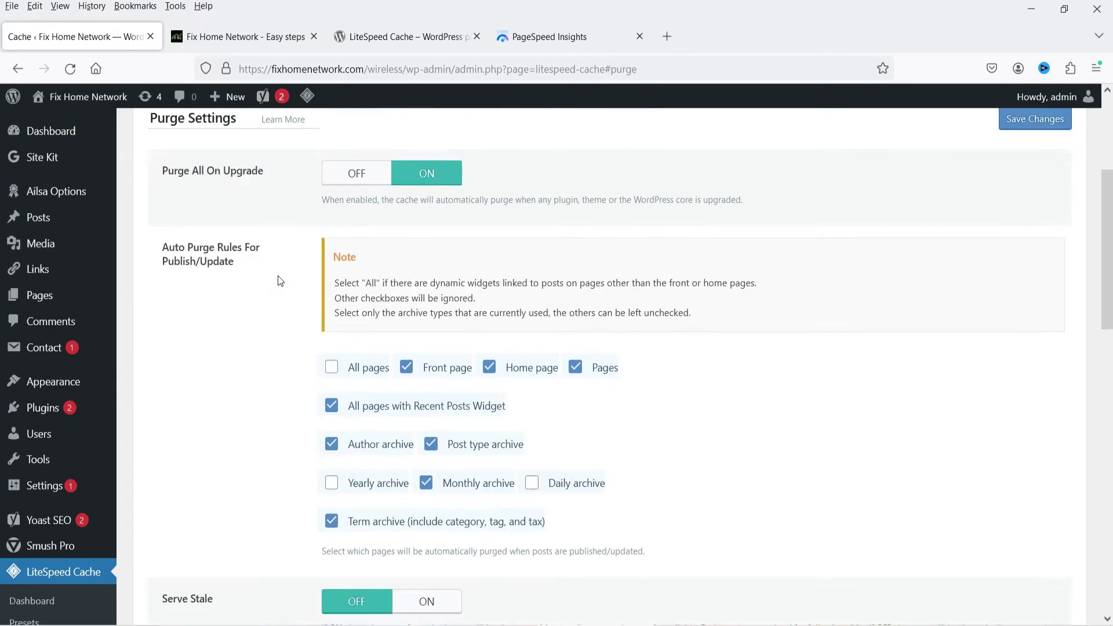
click(353, 185)
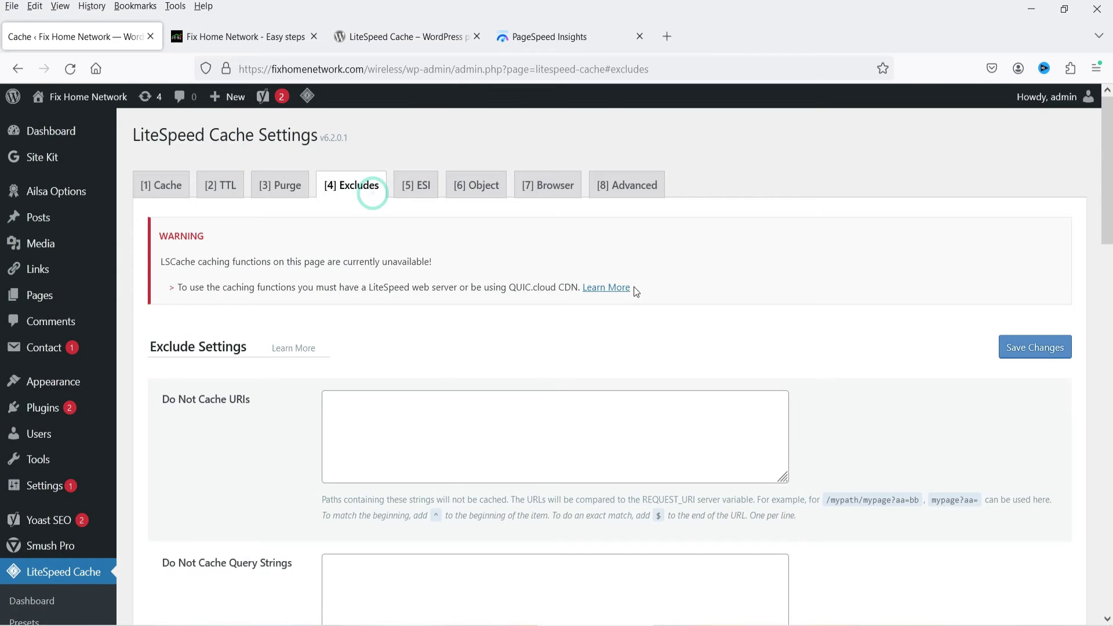
Review the LiteSpeed ESI settings
scroll(647, 313, down, 10)
scroll(647, 313, down, 8)
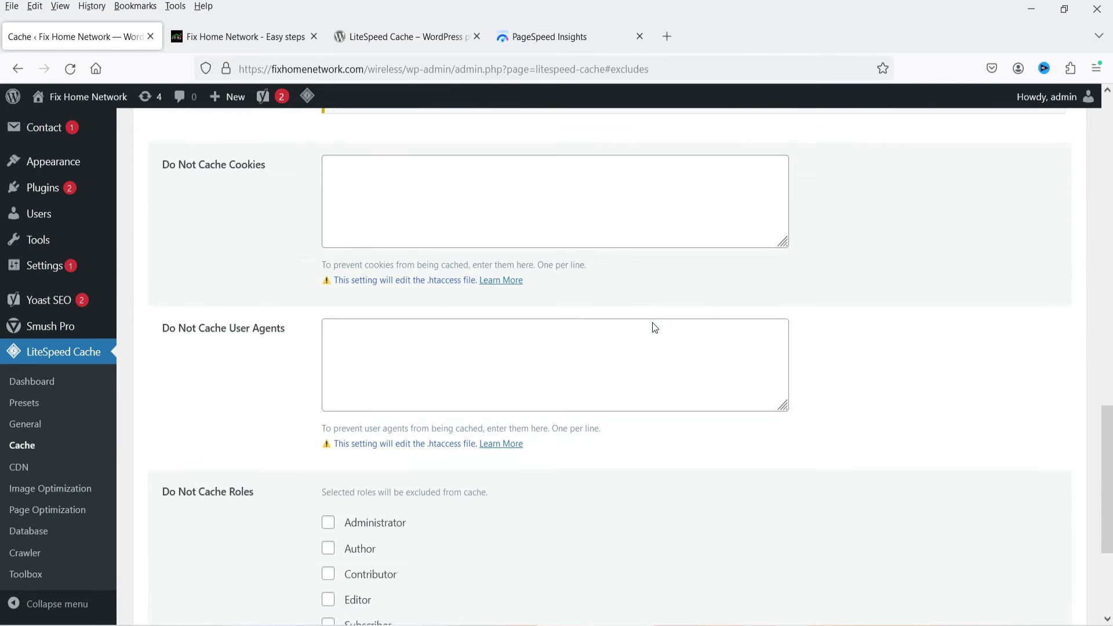
scroll(653, 319, up, 9)
scroll(654, 322, up, 8)
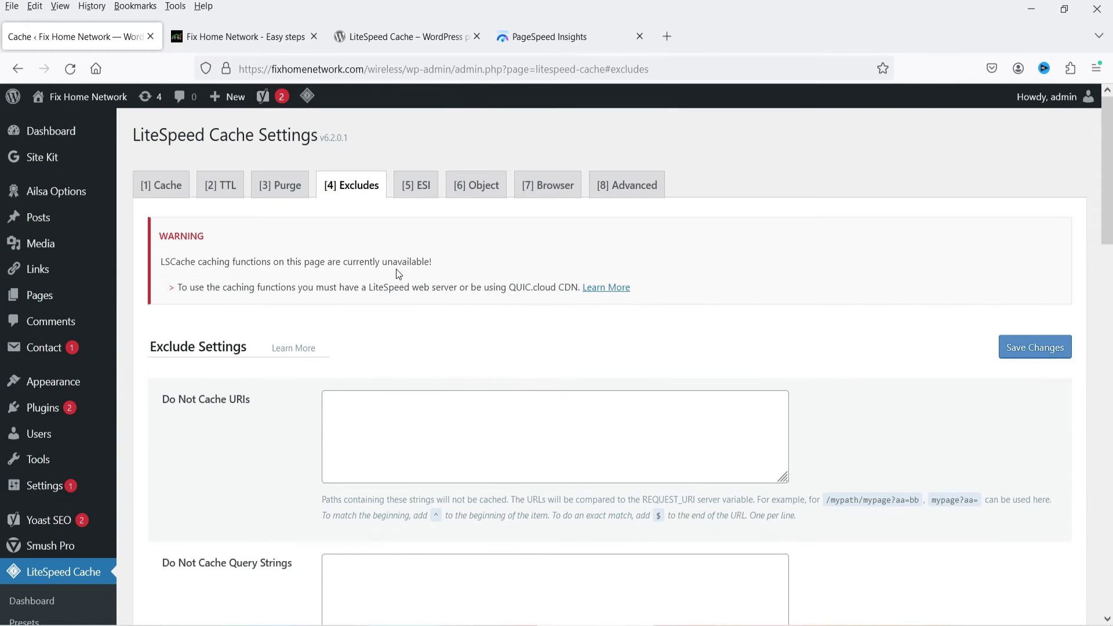
click(409, 196)
scroll(592, 237, down, 4)
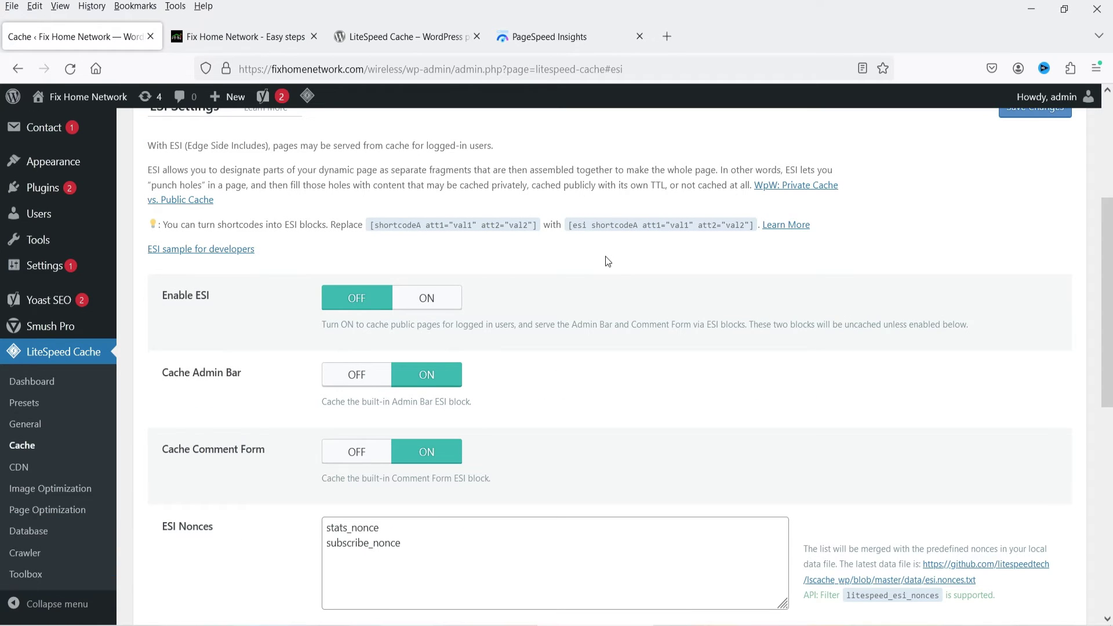
scroll(607, 260, down, 4)
scroll(610, 260, up, 8)
Review the Object Cache settings, then the Browser Cache settings showing Browser Cache ON
click(484, 187)
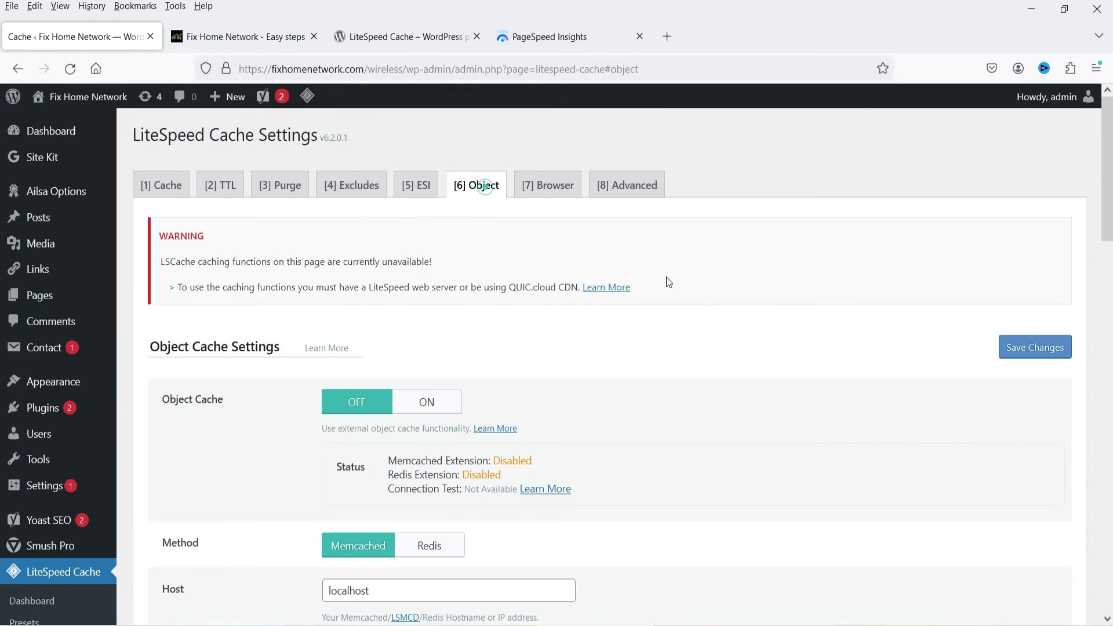
scroll(437, 235, down, 1)
scroll(437, 235, up, 1)
click(565, 195)
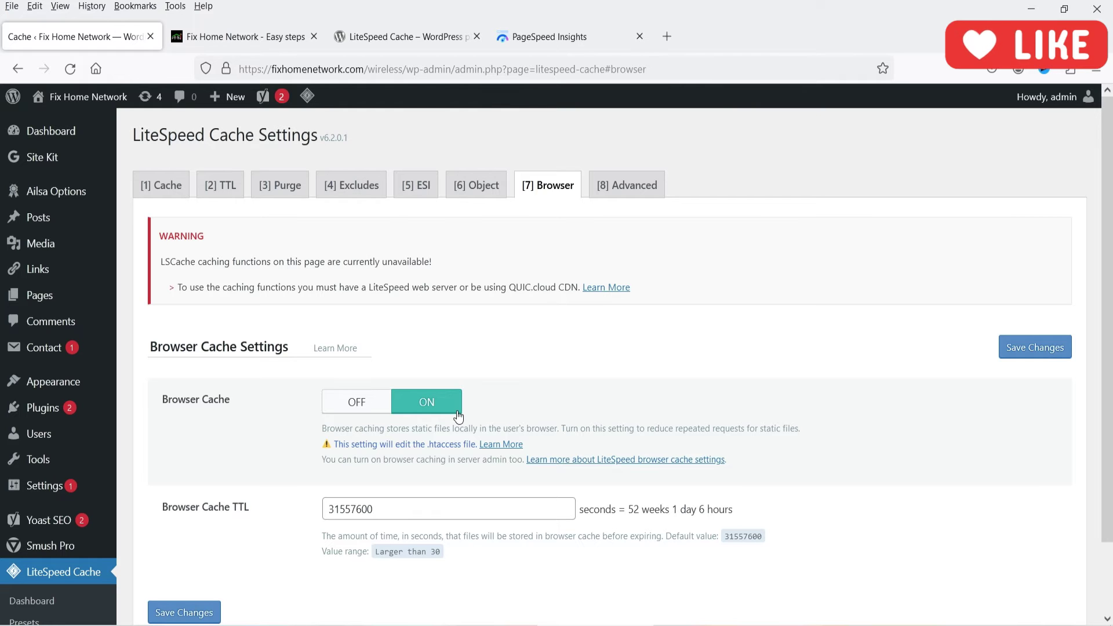
scroll(532, 407, down, 3)
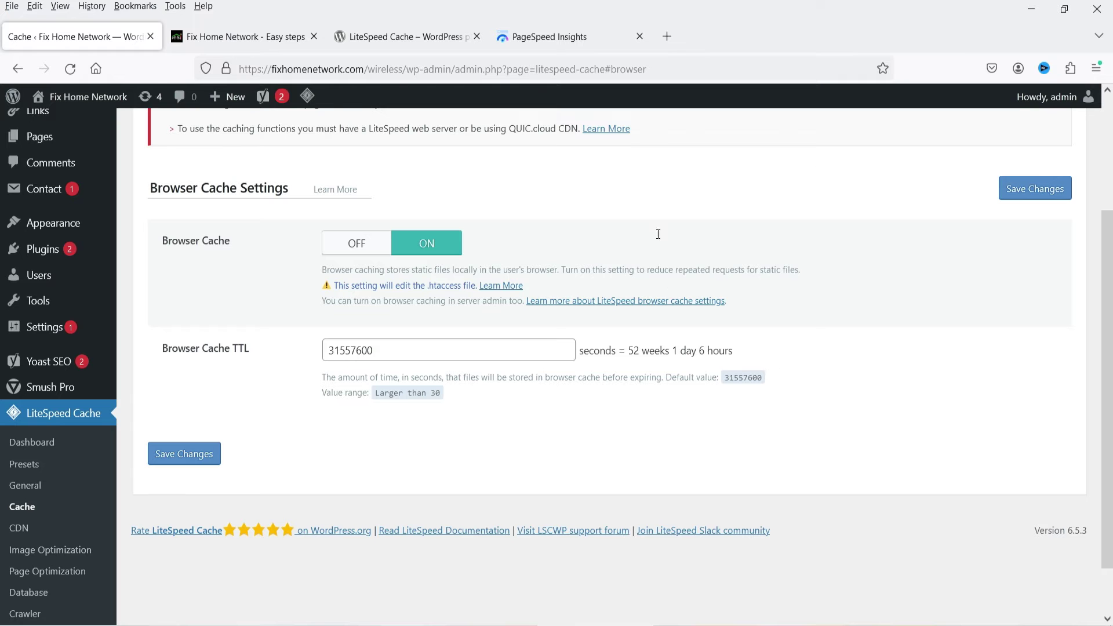
scroll(633, 263, up, 3)
Look through the Cache Advanced settings, then go to the LiteSpeed CDN settings page
click(635, 187)
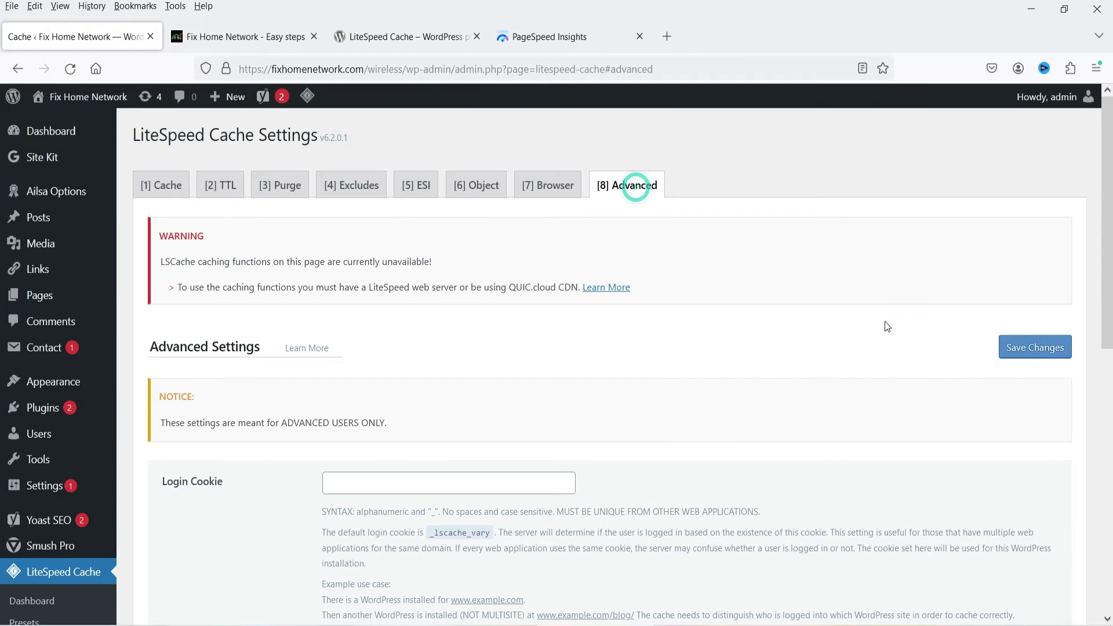
scroll(924, 331, down, 6)
scroll(344, 251, down, 3)
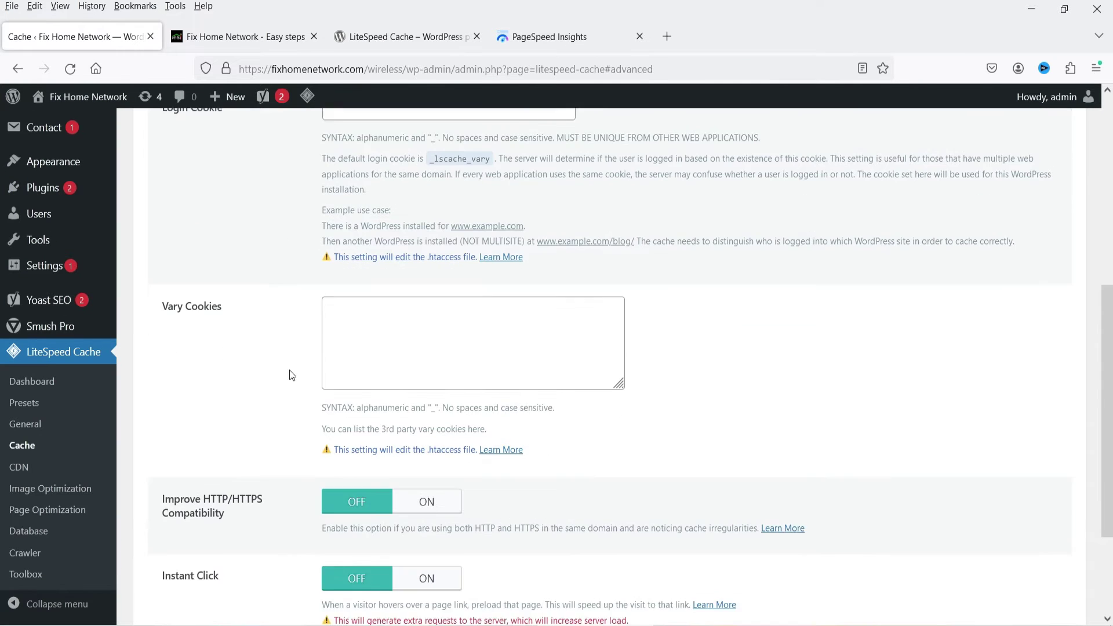
scroll(371, 314, down, 1)
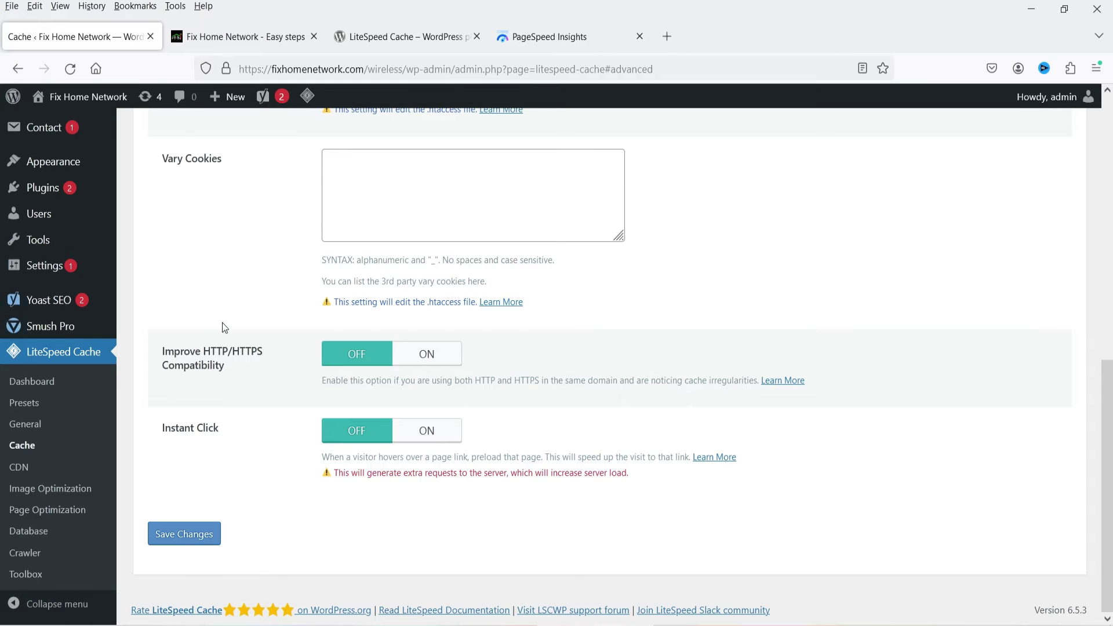
scroll(699, 281, up, 9)
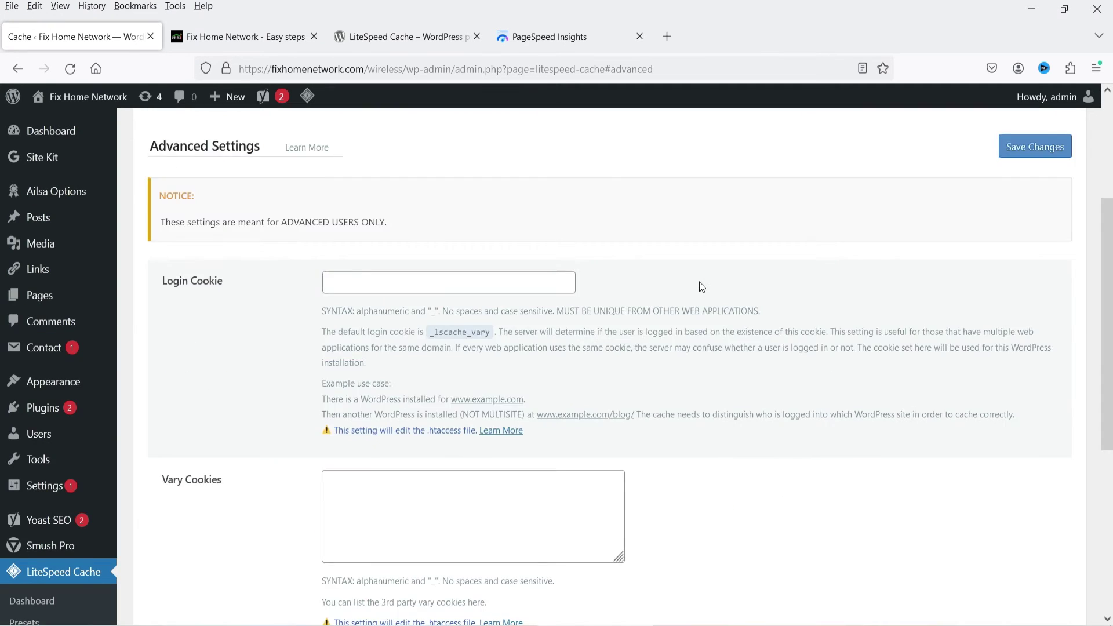
scroll(700, 258, down, 9)
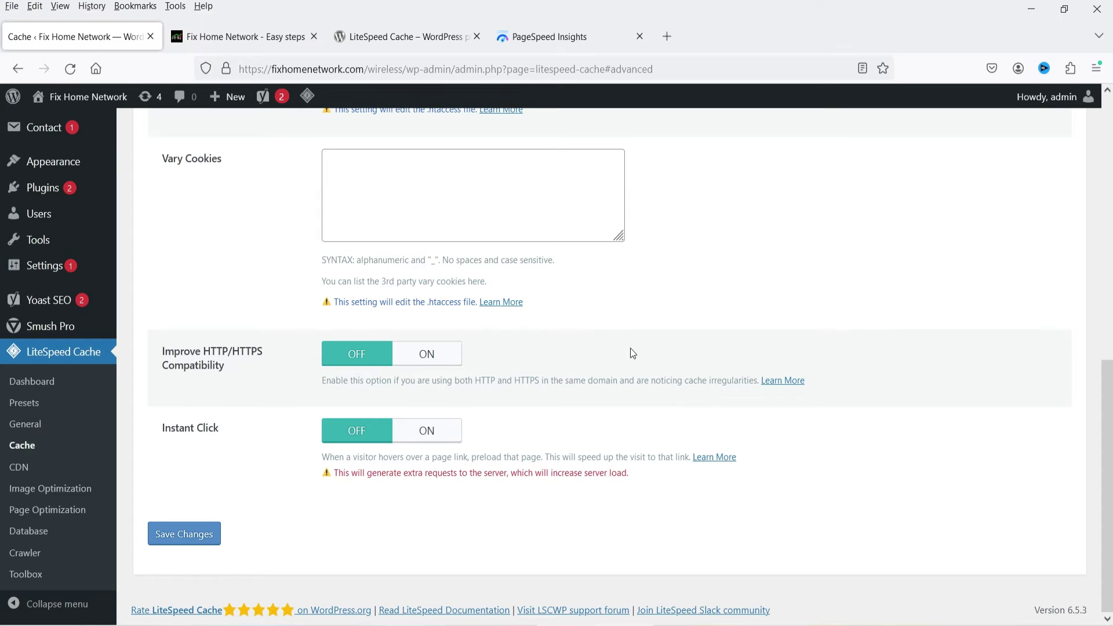
click(21, 467)
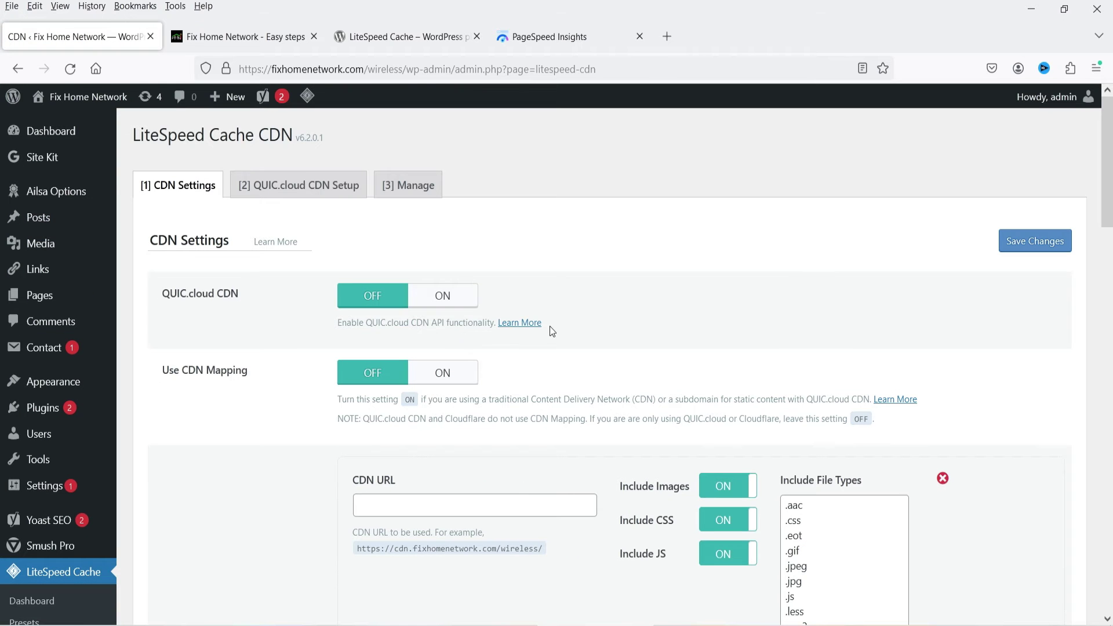
Turn QUIC.cloud CDN and Use CDN Mapping on, then back OFF
click(458, 294)
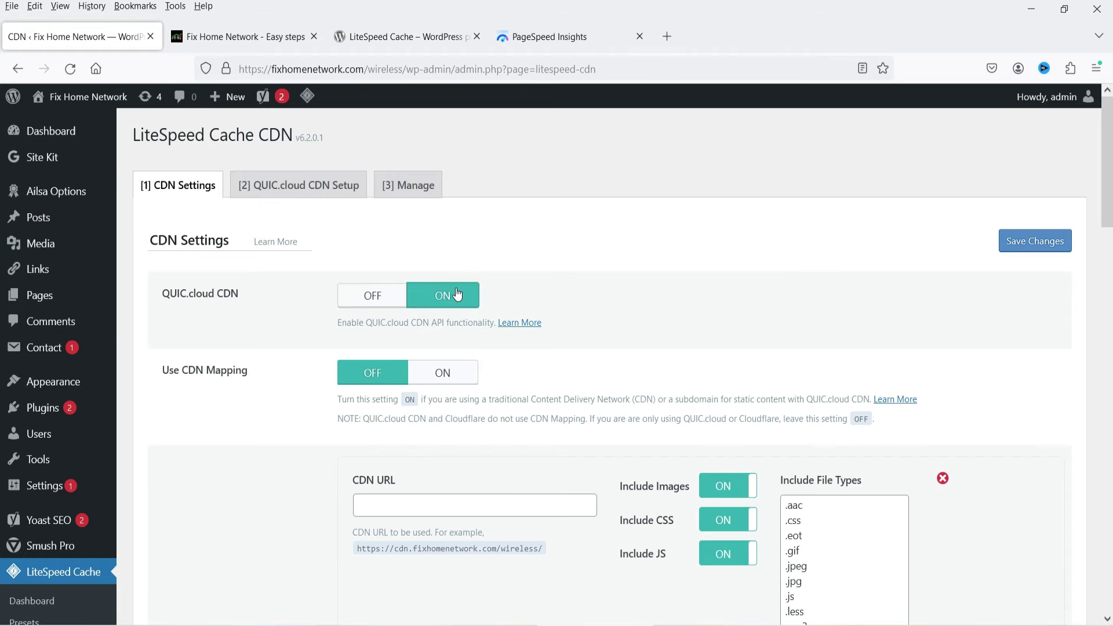
click(443, 371)
click(373, 295)
click(370, 373)
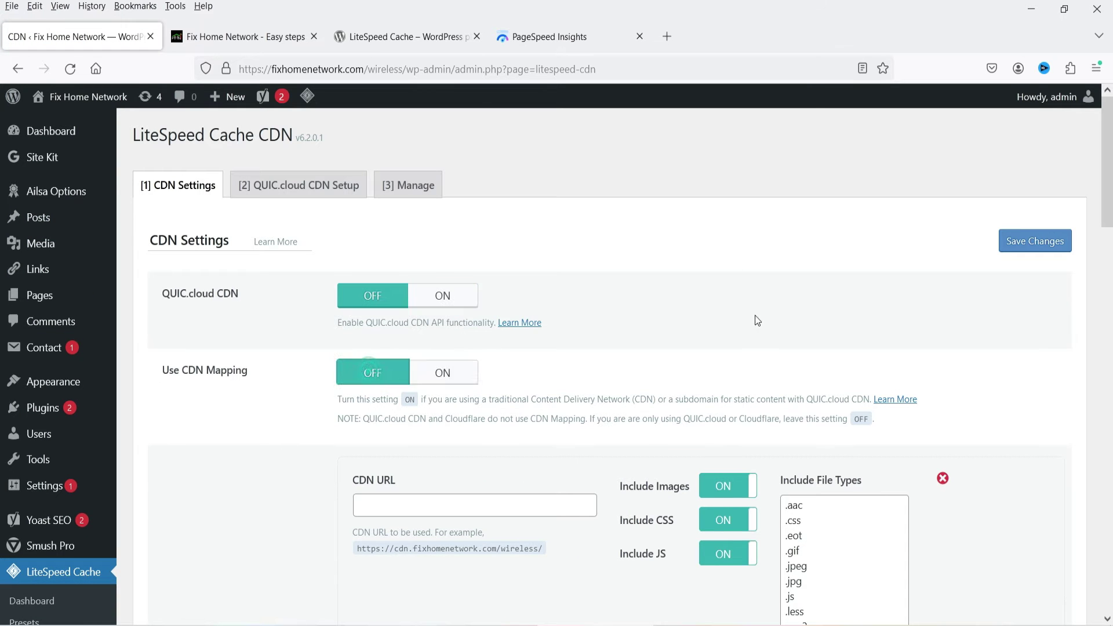
Browse the QUIC.cloud CDN Setup and Manage tabs, then go to Image Optimization settings
scroll(749, 312, down, 4)
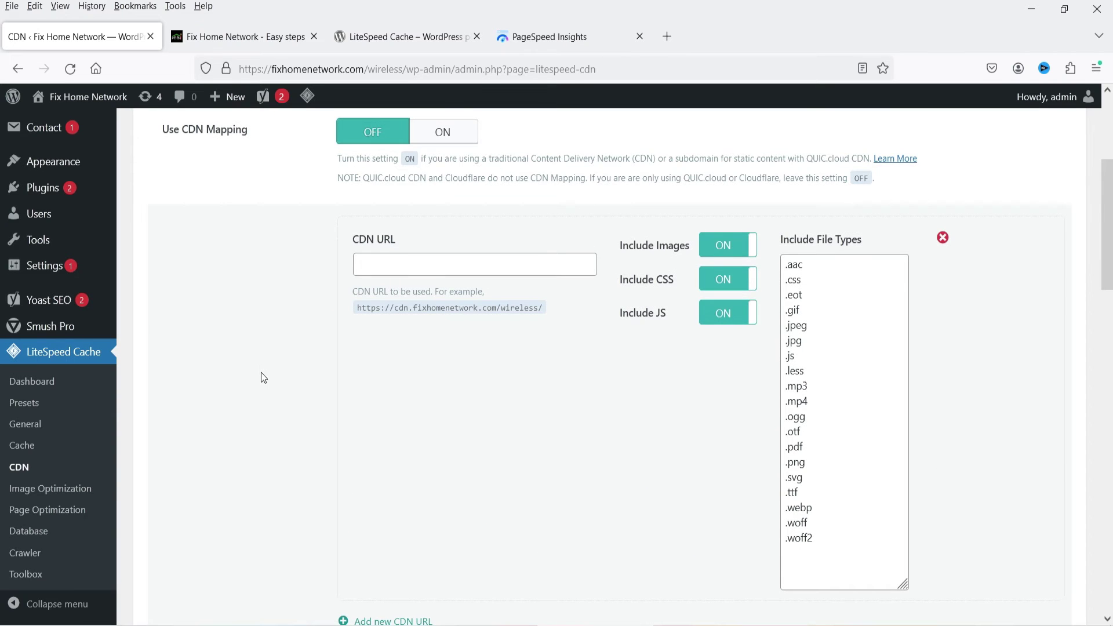
scroll(287, 360, down, 8)
scroll(289, 355, up, 12)
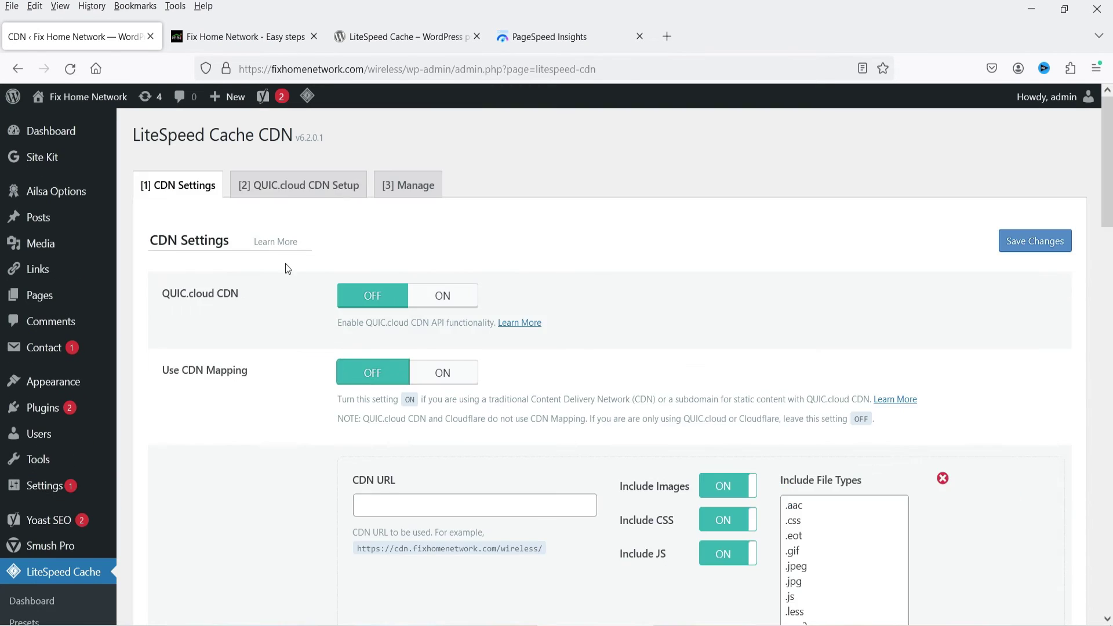
click(295, 185)
click(389, 185)
click(178, 185)
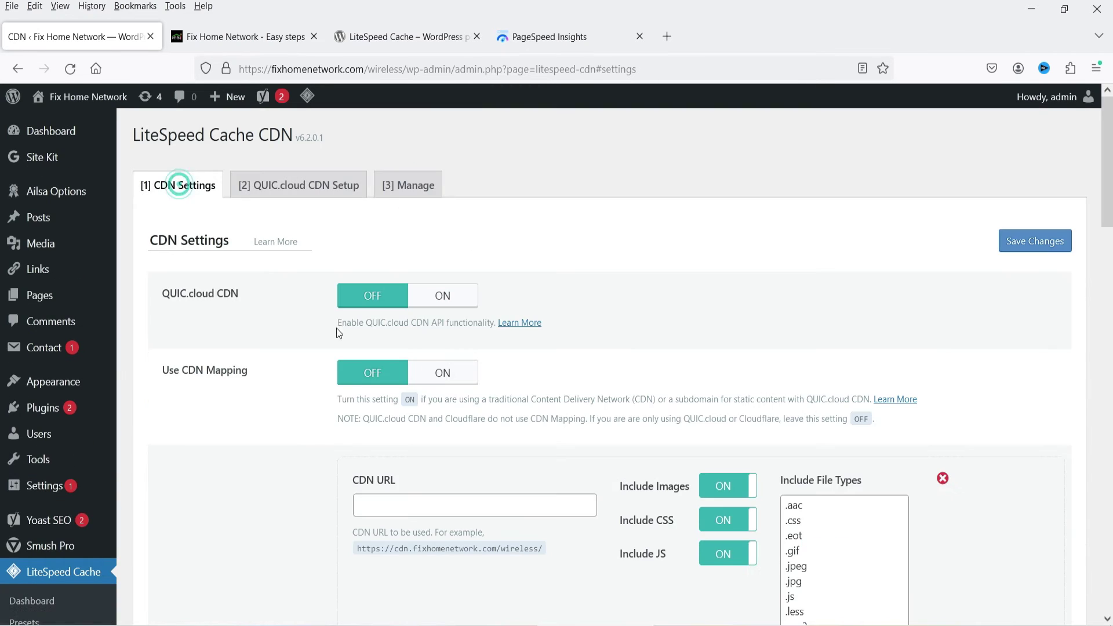
scroll(578, 313, down, 4)
click(49, 488)
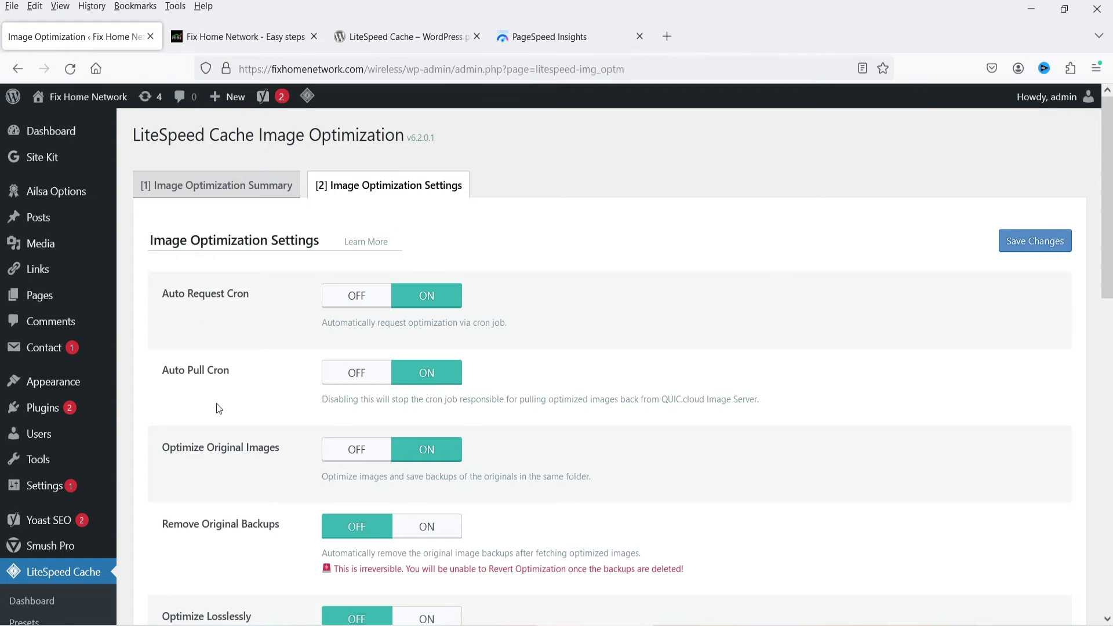
Check the Image Optimization Summary, then go to the Page Optimization CSS settings
click(205, 186)
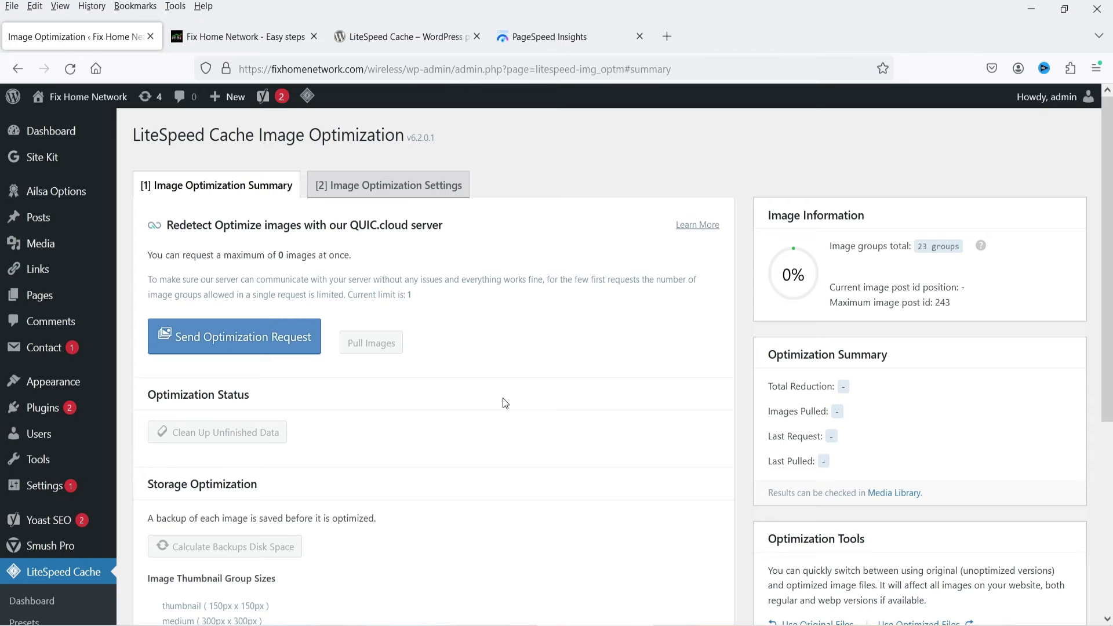
scroll(518, 371, down, 3)
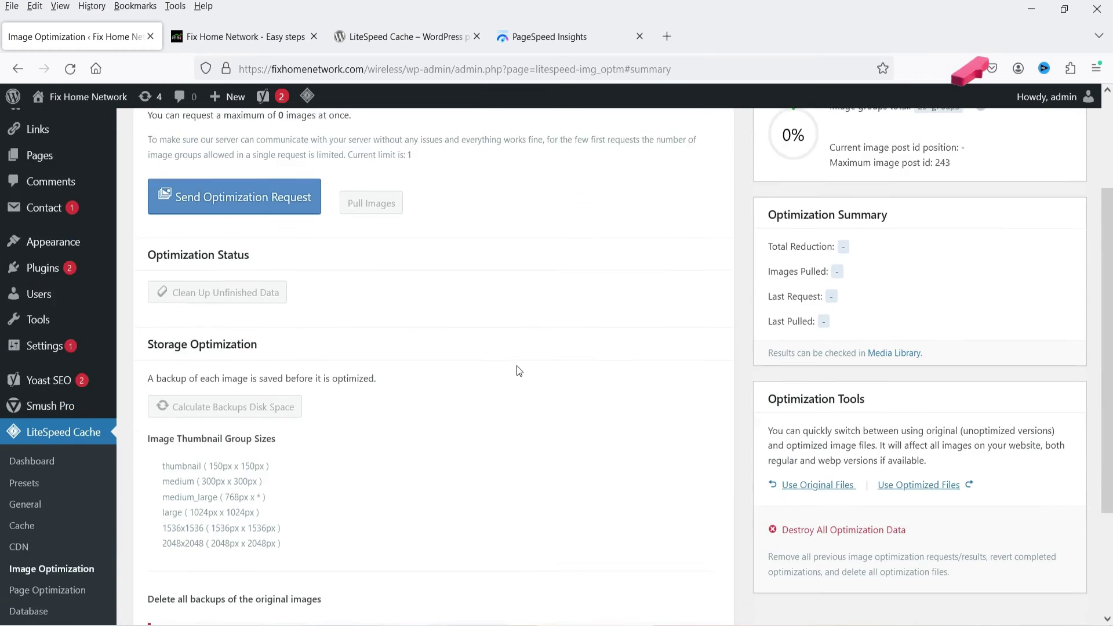
click(45, 510)
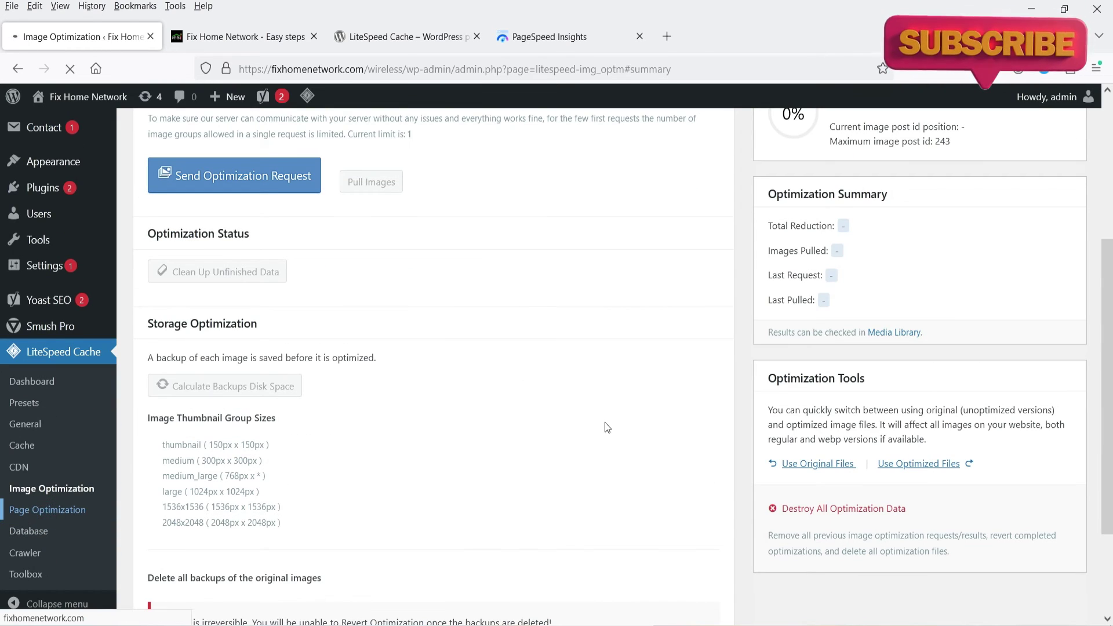
scroll(606, 411, down, 3)
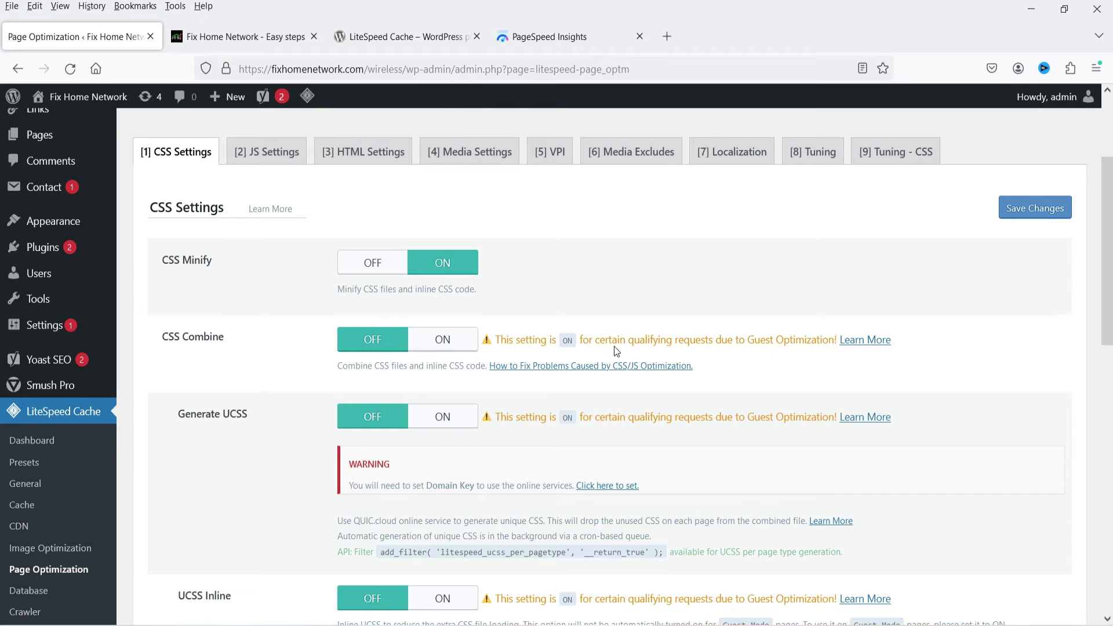
Purge all LiteSpeed caches from the admin bar's LiteSpeed menu
scroll(276, 397, down, 3)
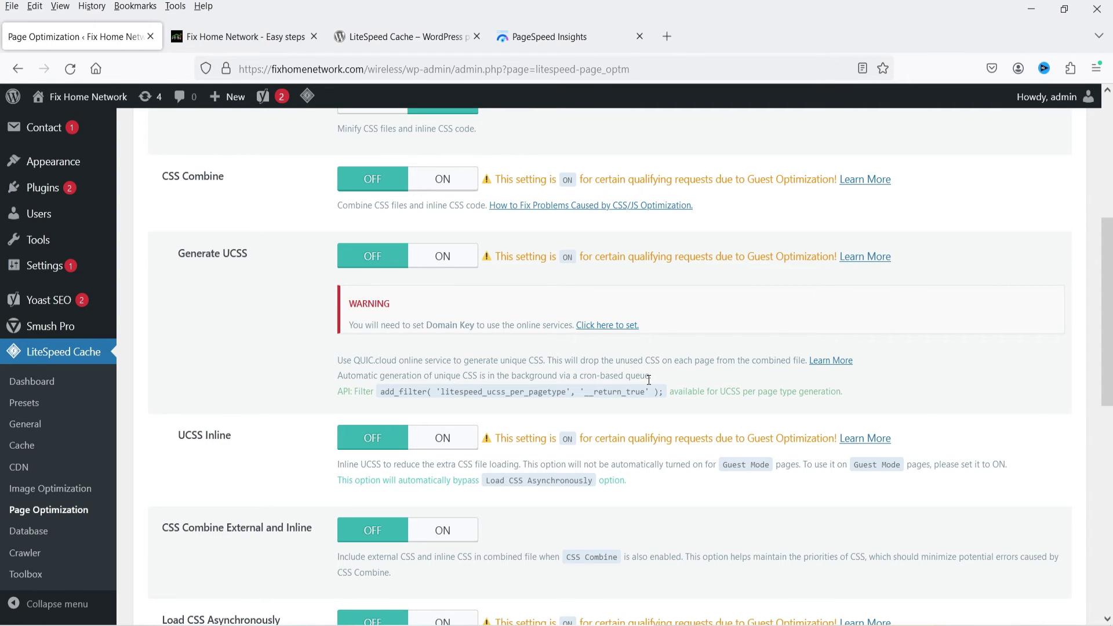
mouse_move(308, 99)
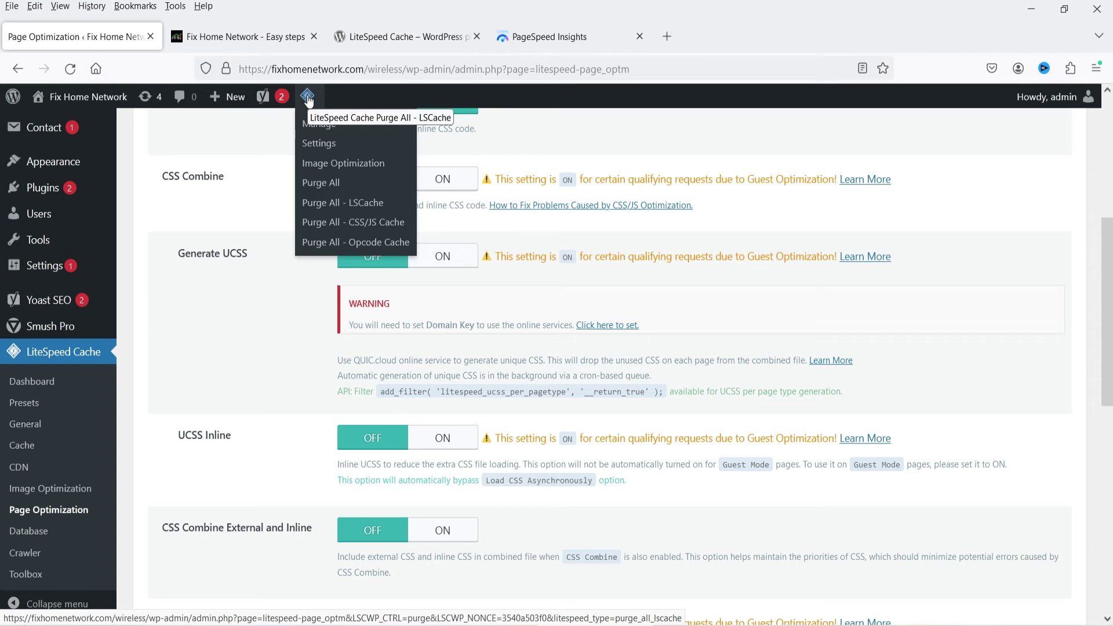
click(321, 185)
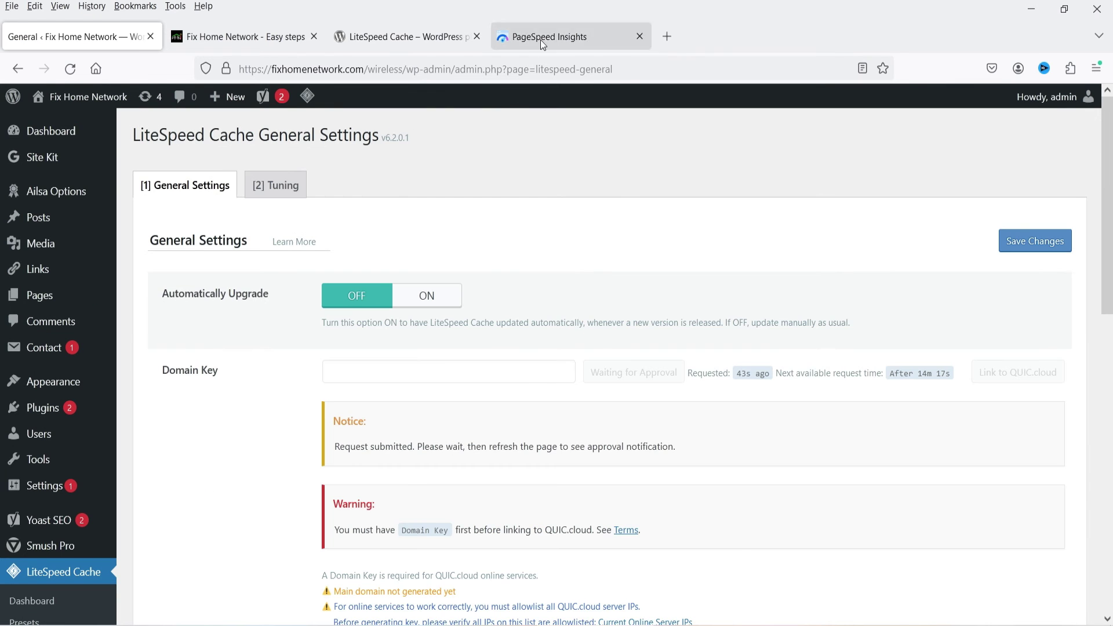
Re-analyze the site in PageSpeed Insights and review the mobile performance score of 97
click(542, 38)
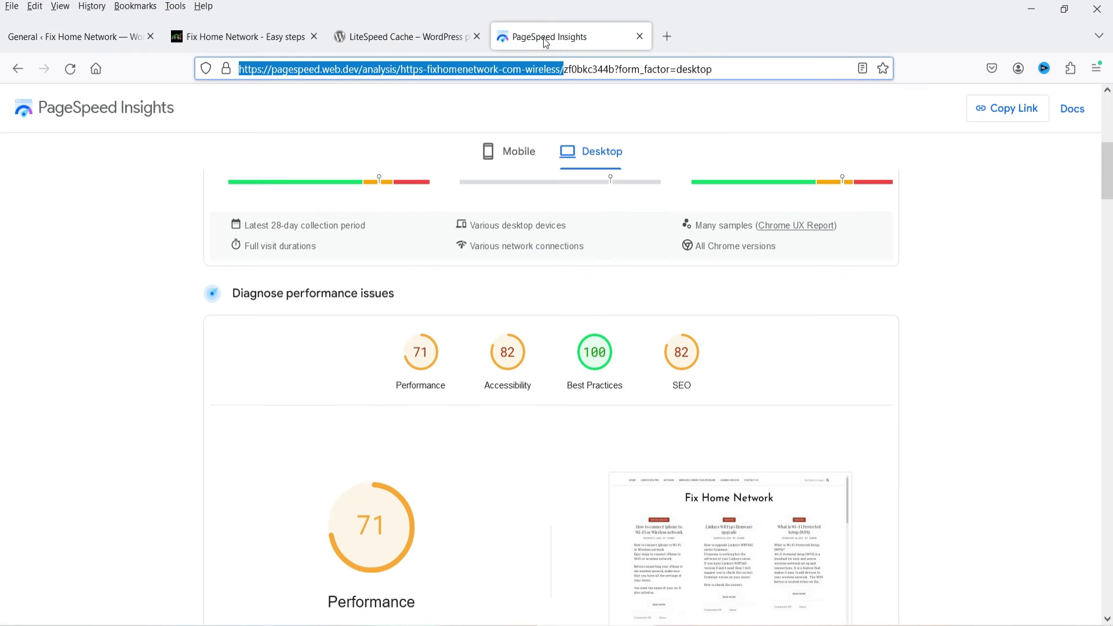
click(985, 342)
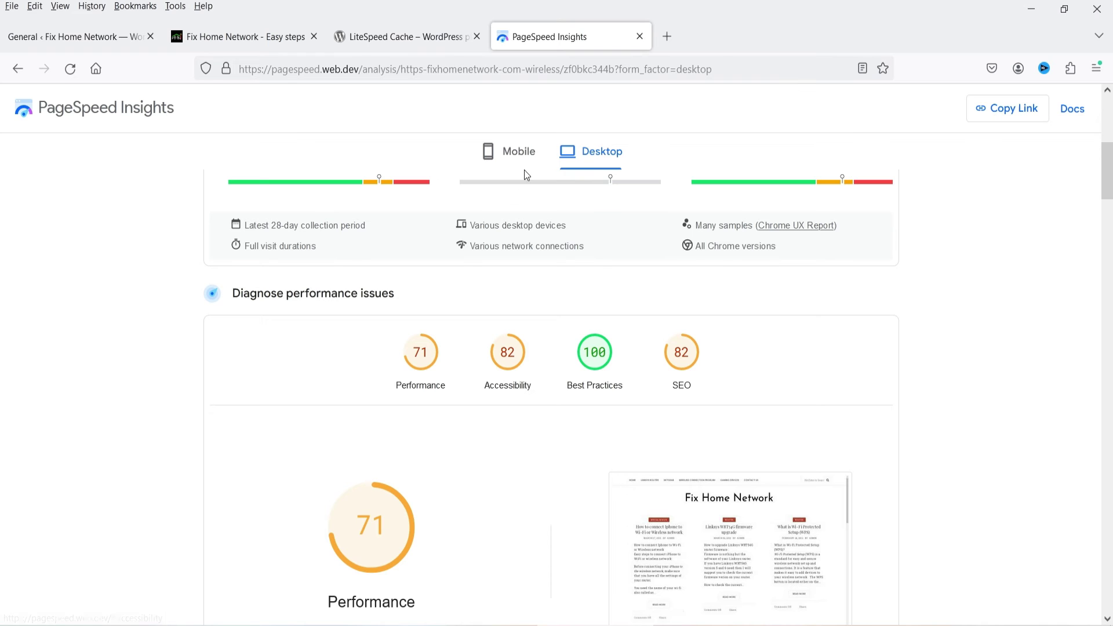
click(509, 152)
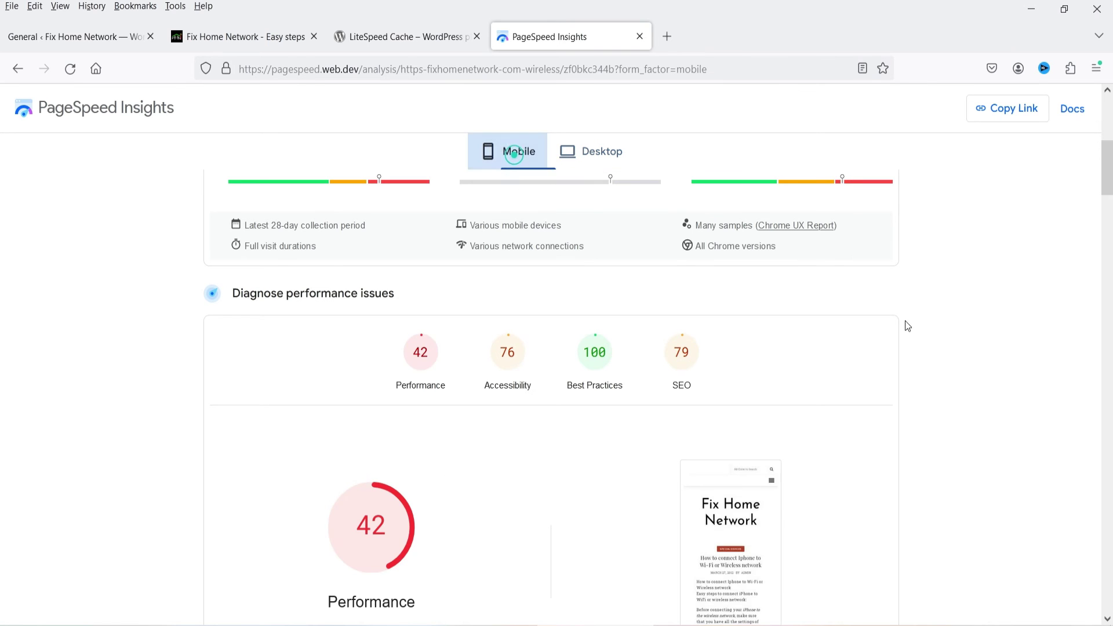
scroll(895, 320, up, 3)
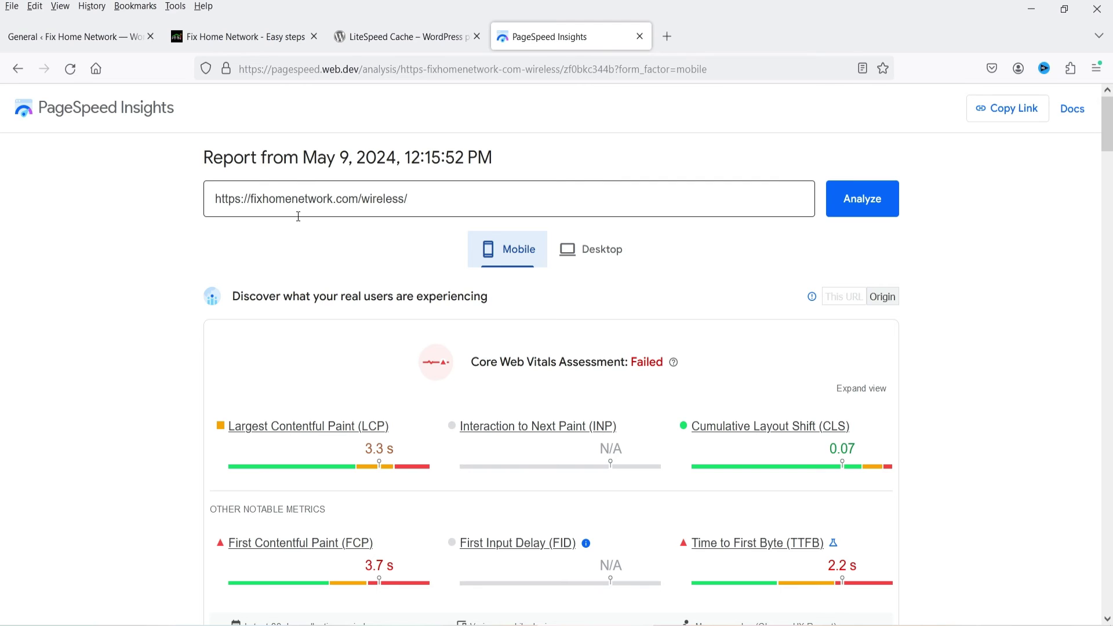
click(875, 209)
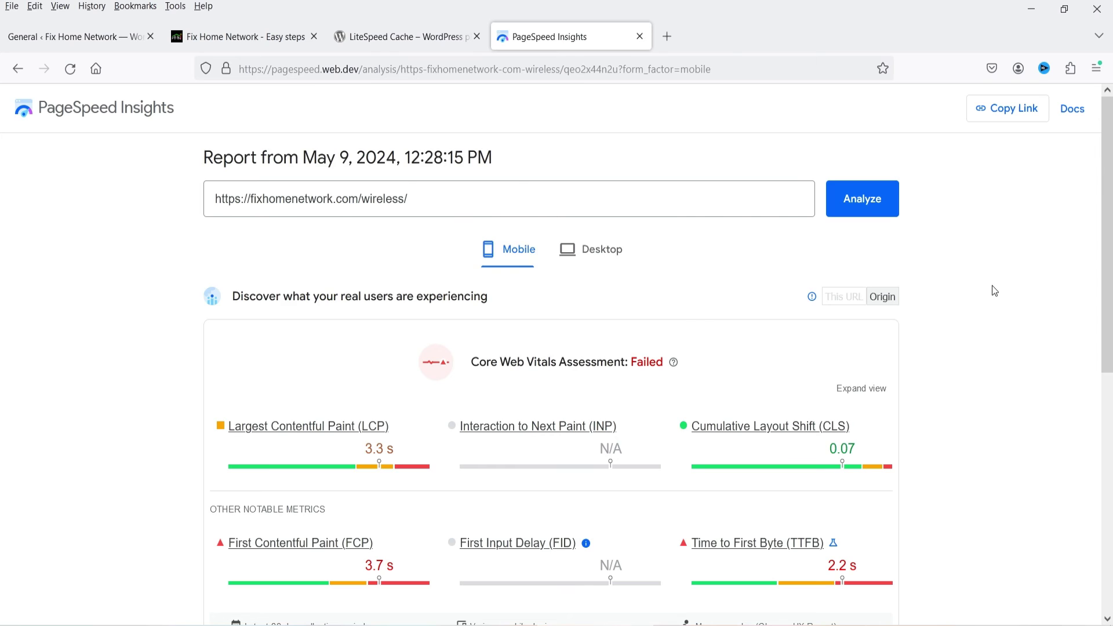
scroll(994, 291, down, 5)
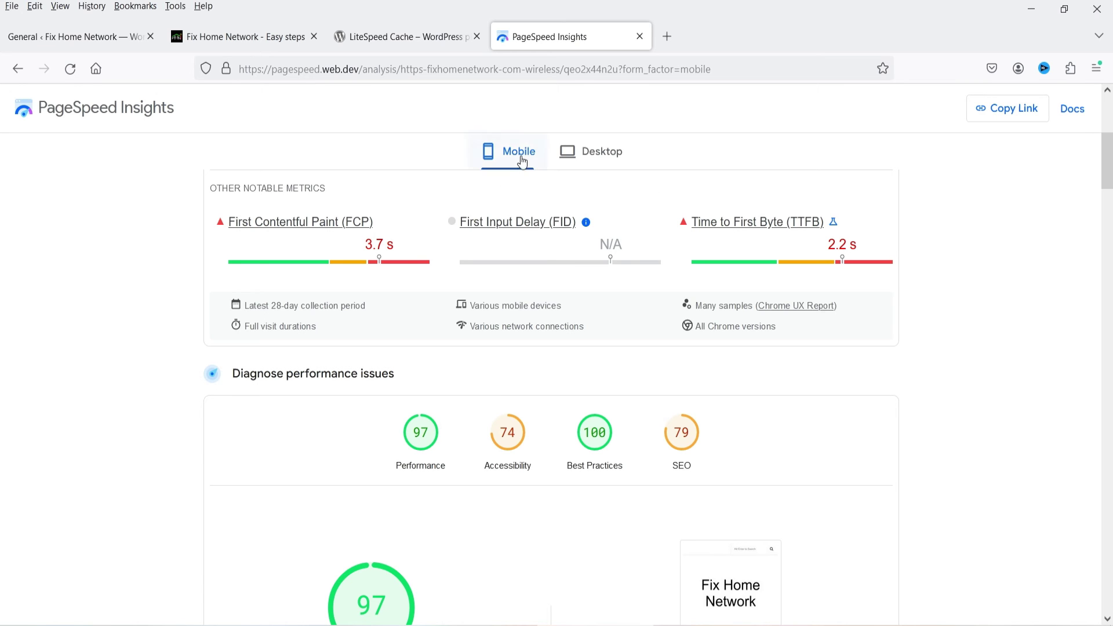
Check the desktop performance score of 93, then return to the WordPress tab
click(590, 152)
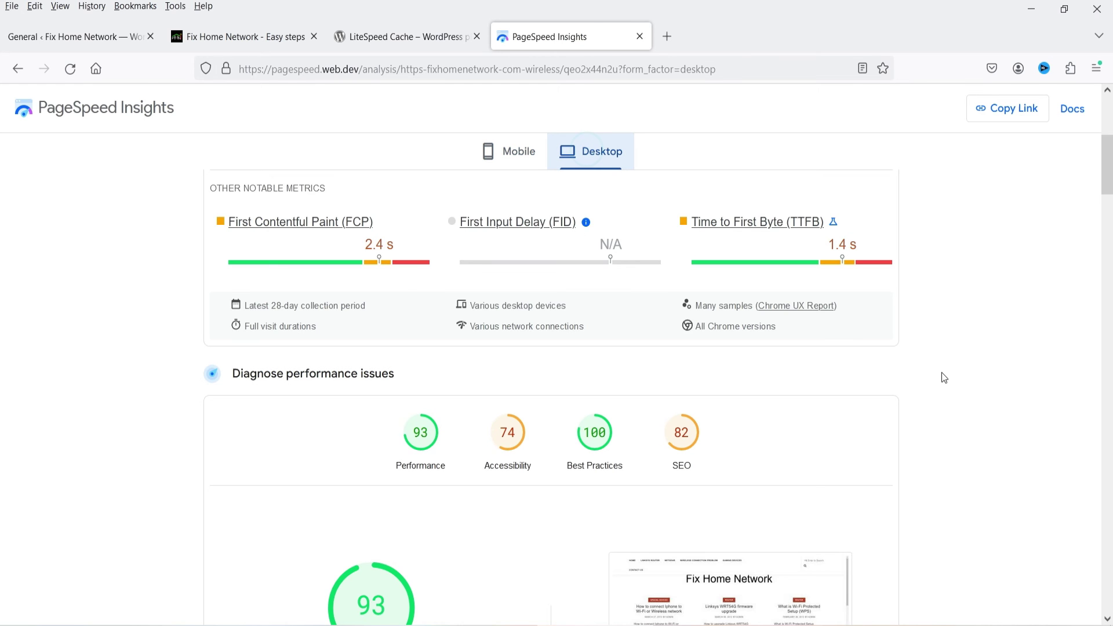
scroll(943, 378, down, 4)
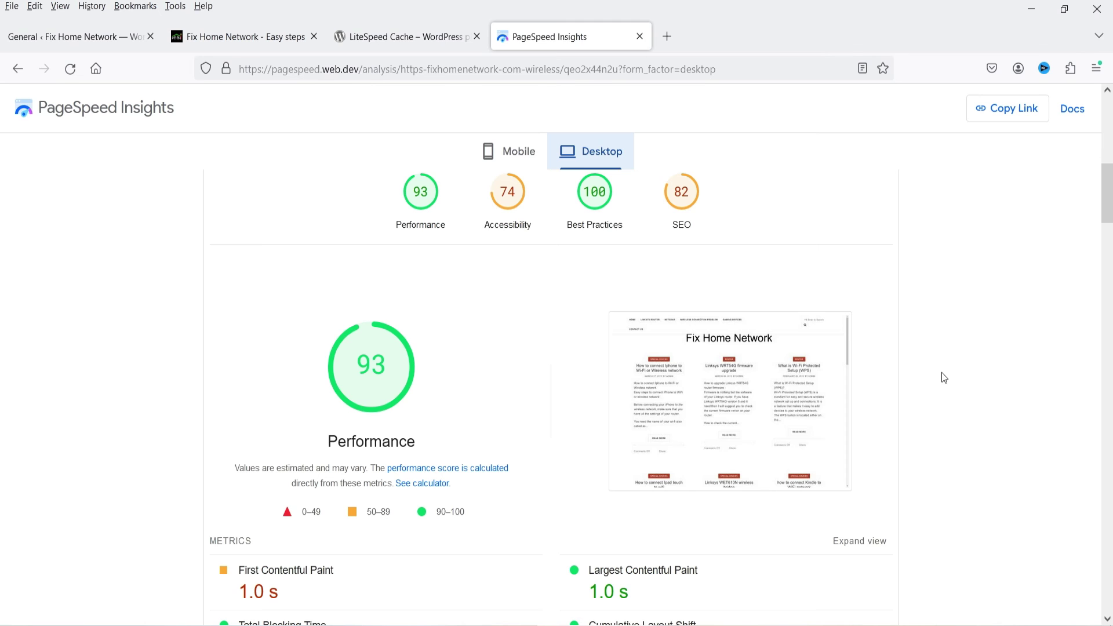
key(ctrl+Tab)
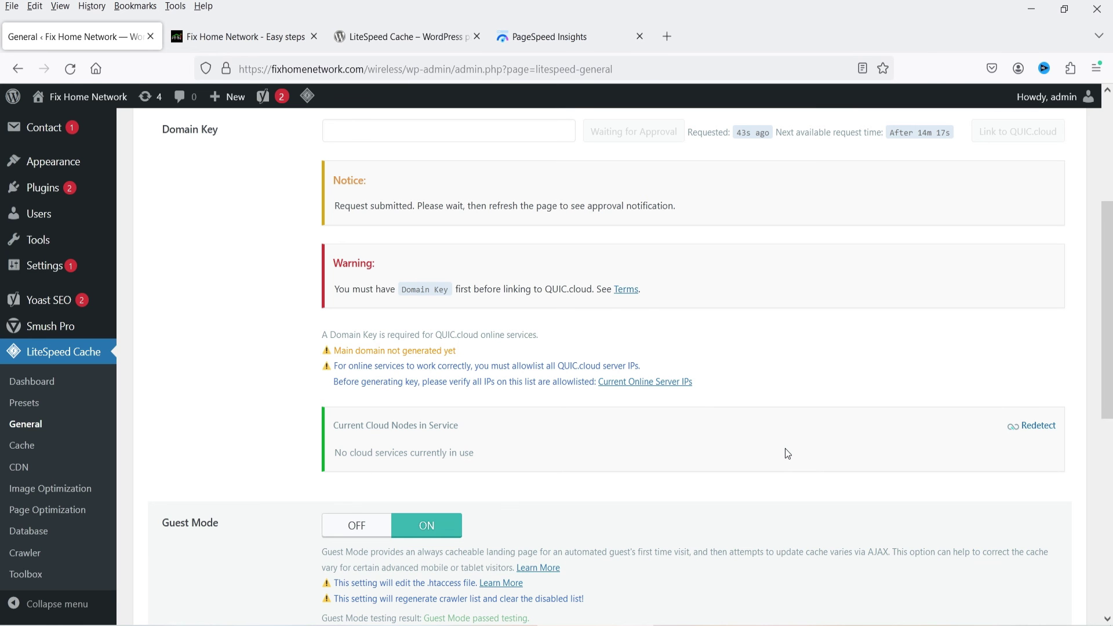